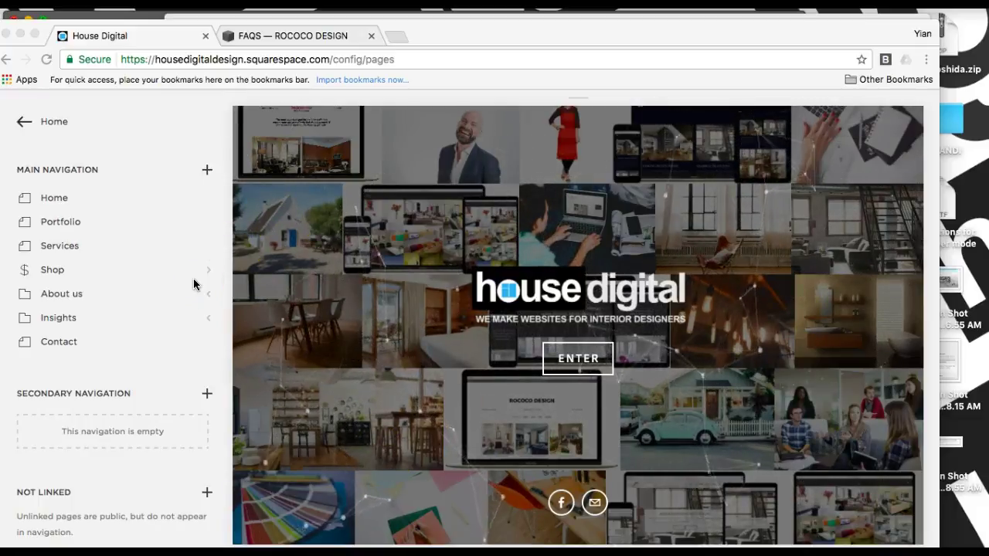
- Focus the site editor and open the new-page types from the + beside Main Navigation
{"action": "left_click", "coordinate": [215, 204]}
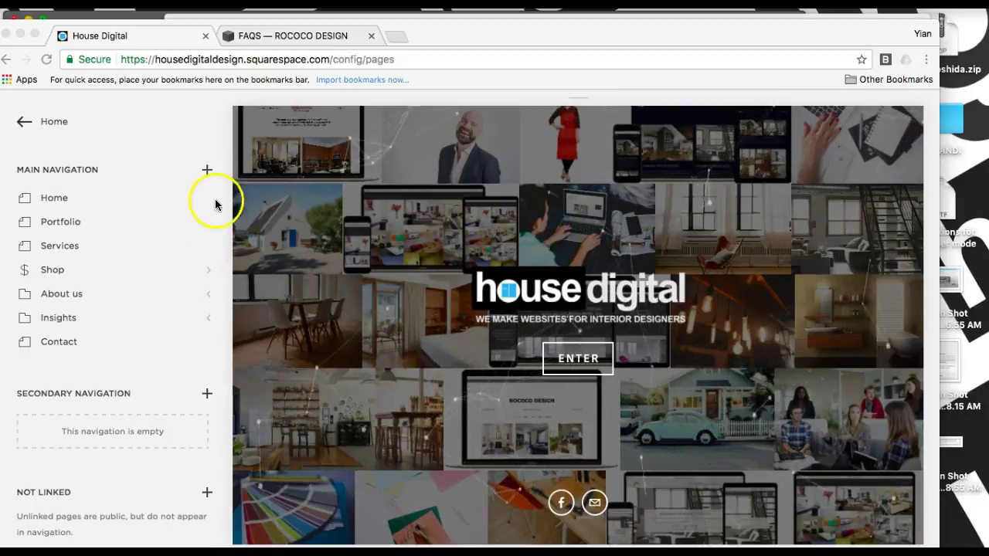
{"action": "left_click", "coordinate": [206, 171]}
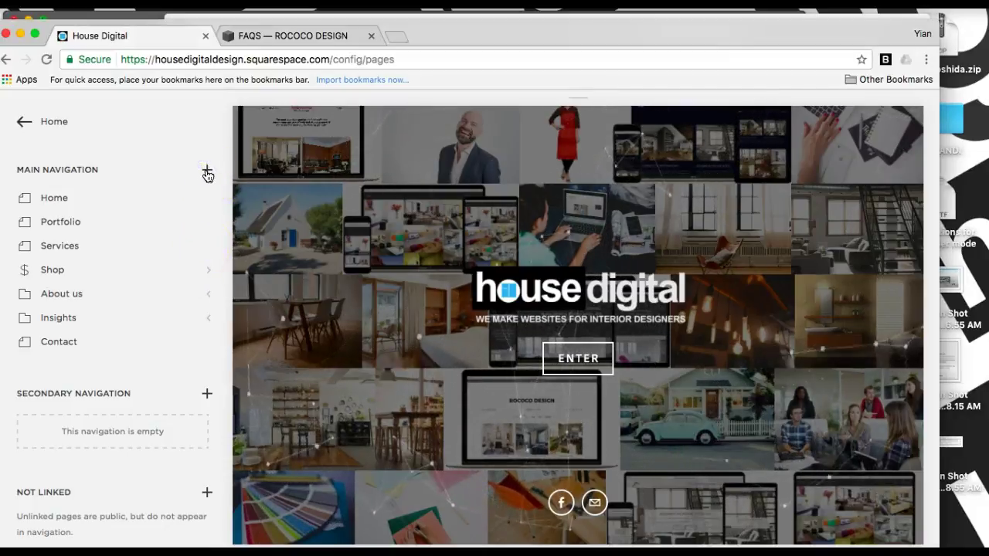
{"action": "left_click", "coordinate": [207, 171]}
- Create a standard Page titled 'Sample', correcting the capitalization
{"action": "left_click", "coordinate": [304, 176]}
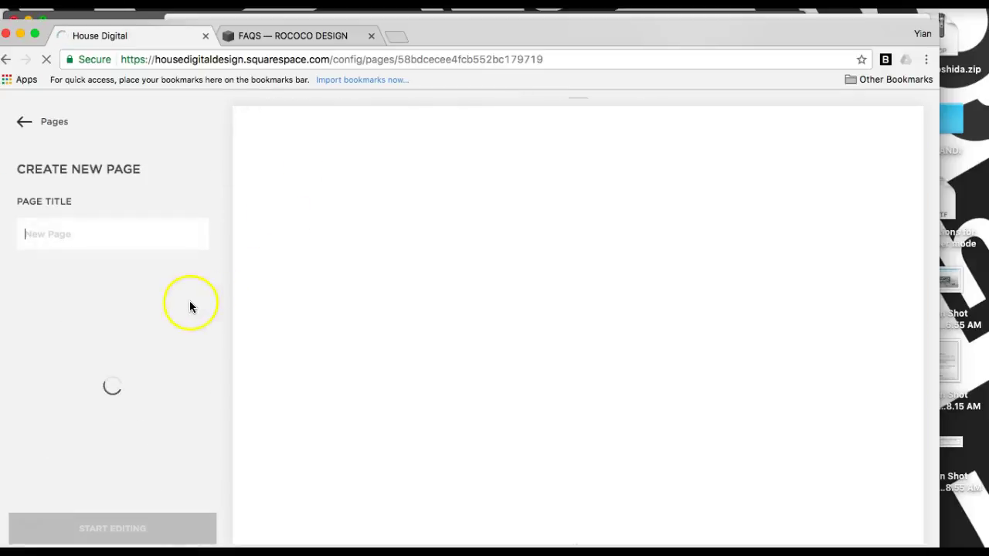
{"action": "type", "text": "SAmpl"}
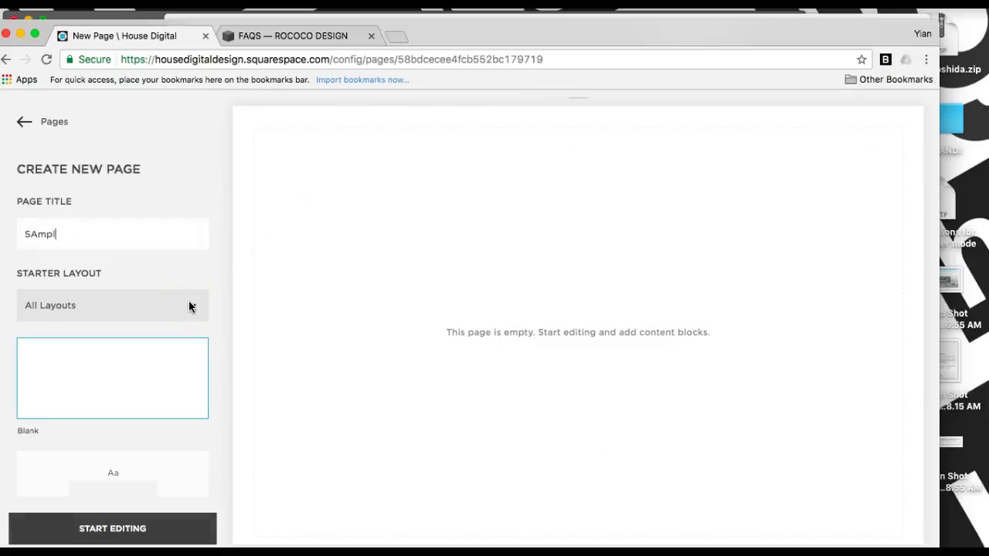
{"action": "key", "text": "BackSpace"}
{"action": "key", "text": "BackSpace"}
{"action": "key", "text": "BackSpace"}
{"action": "key", "text": "BackSpace"}
{"action": "type", "text": "ample"}
{"action": "left_click", "coordinate": [217, 372]}
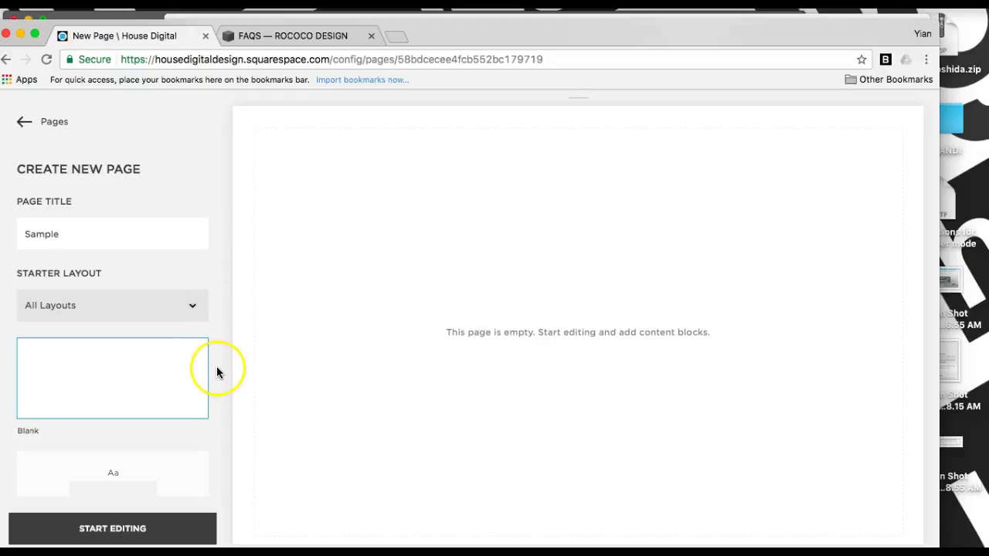
- Browse the layouts and show the Starter Layout category list
{"action": "scroll", "coordinate": [98, 380], "scroll_direction": "down", "scroll_amount": 2}
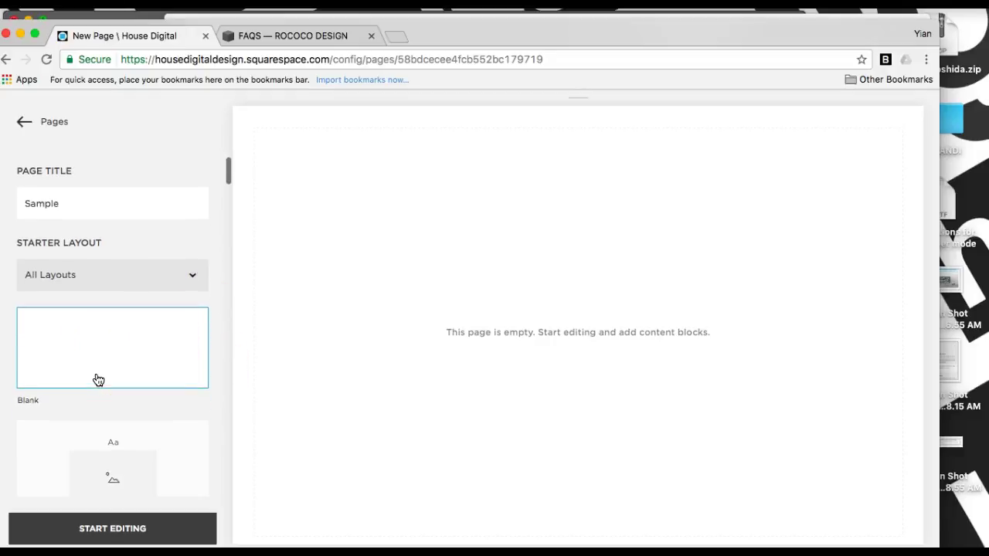
{"action": "scroll", "coordinate": [113, 327], "scroll_direction": "down", "scroll_amount": 5}
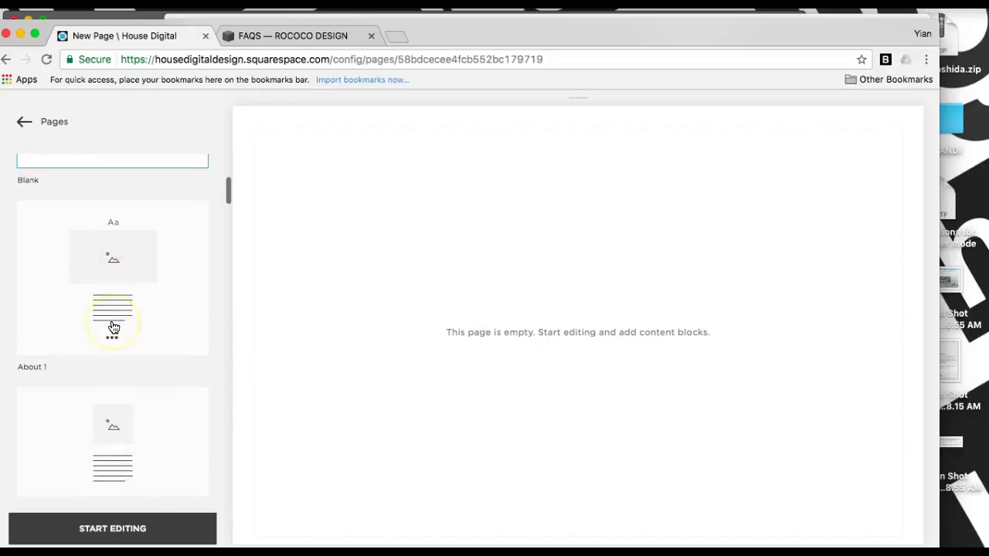
{"action": "scroll", "coordinate": [113, 327], "scroll_direction": "down", "scroll_amount": 5}
{"action": "scroll", "coordinate": [114, 327], "scroll_direction": "down", "scroll_amount": 5}
{"action": "scroll", "coordinate": [114, 328], "scroll_direction": "down", "scroll_amount": 5}
{"action": "scroll", "coordinate": [114, 327], "scroll_direction": "down", "scroll_amount": 5}
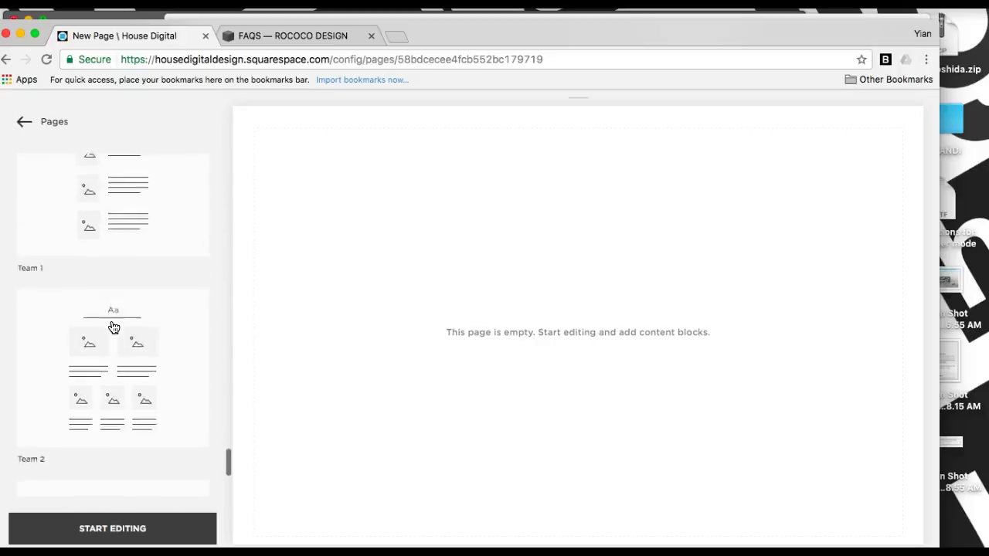
{"action": "scroll", "coordinate": [113, 328], "scroll_direction": "up", "scroll_amount": 3}
{"action": "scroll", "coordinate": [114, 328], "scroll_direction": "up", "scroll_amount": 5}
{"action": "scroll", "coordinate": [114, 327], "scroll_direction": "up", "scroll_amount": 5}
{"action": "scroll", "coordinate": [113, 328], "scroll_direction": "down", "scroll_amount": 1}
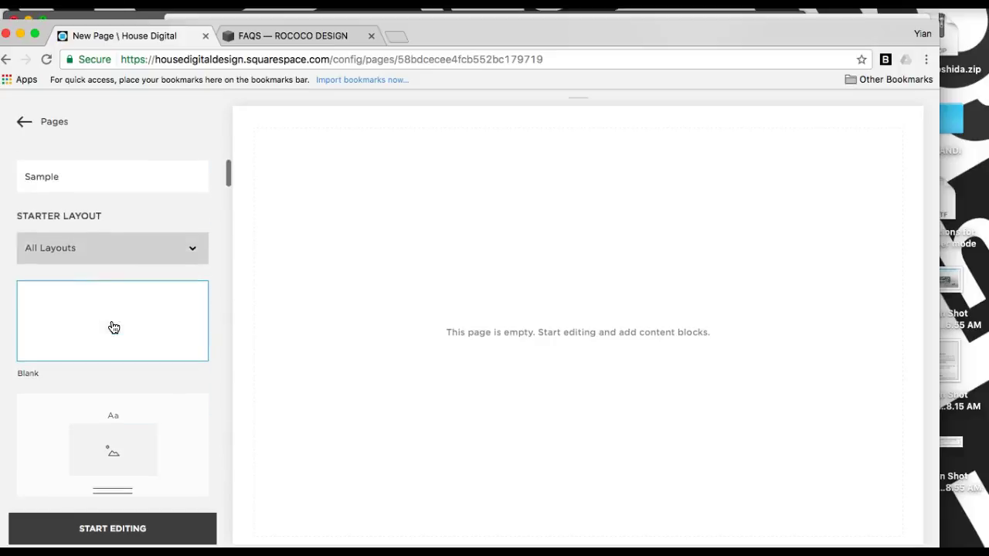
{"action": "left_click", "coordinate": [192, 241]}
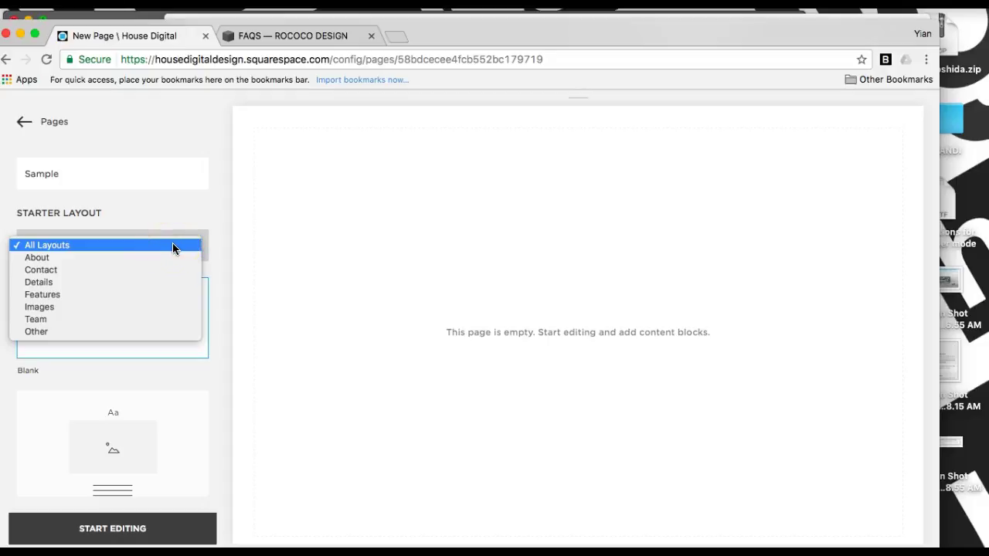
- Filter to About layouts and preview About 3, About 2, then About 3 again
{"action": "left_click", "coordinate": [170, 254]}
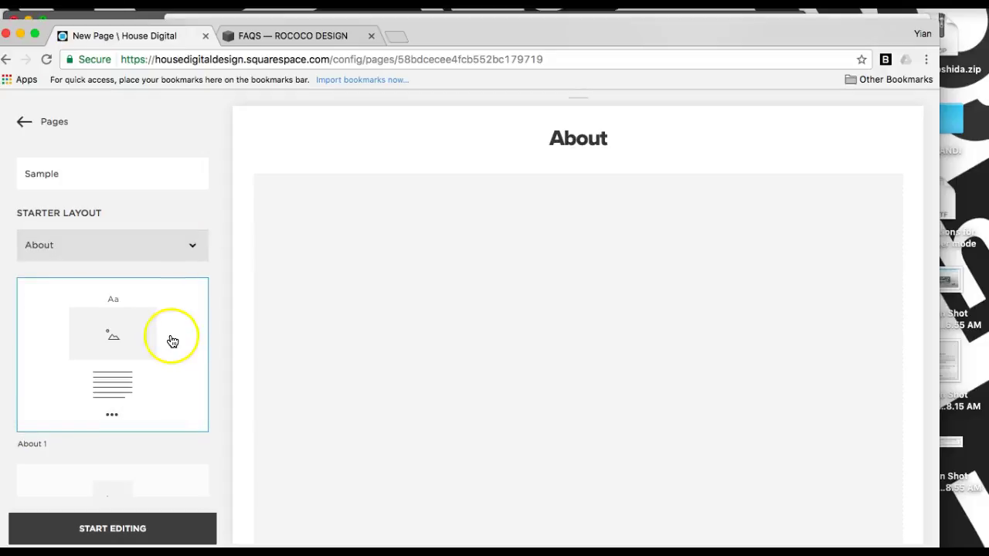
{"action": "scroll", "coordinate": [172, 342], "scroll_direction": "down", "scroll_amount": 1}
{"action": "scroll", "coordinate": [172, 342], "scroll_direction": "down", "scroll_amount": 2}
{"action": "scroll", "coordinate": [172, 341], "scroll_direction": "down", "scroll_amount": 1}
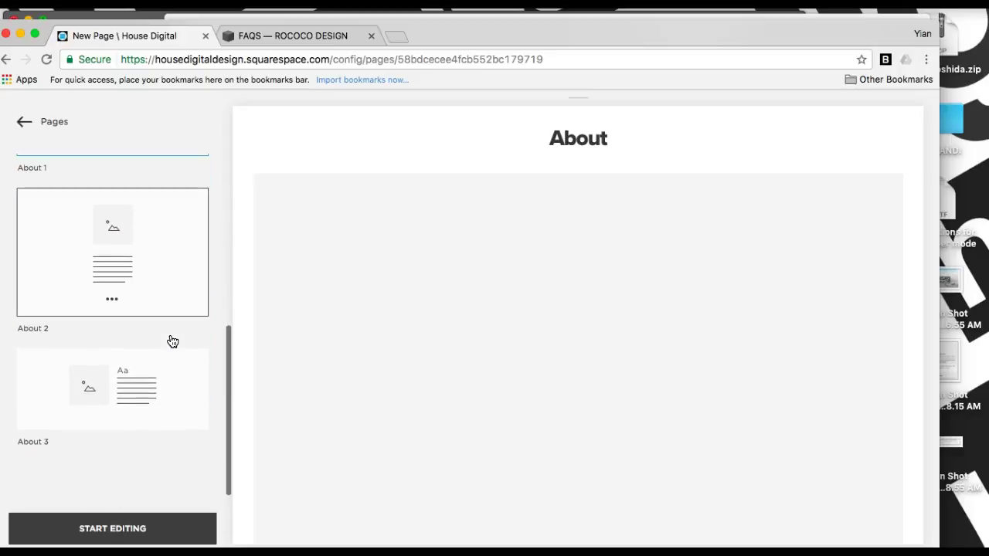
{"action": "left_click", "coordinate": [151, 452]}
{"action": "scroll", "coordinate": [167, 401], "scroll_direction": "up", "scroll_amount": 2}
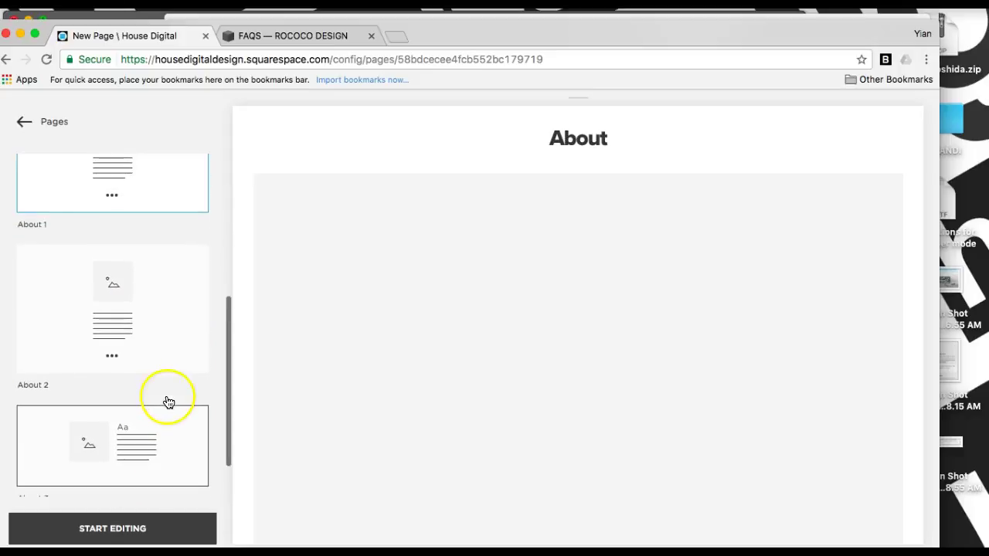
{"action": "left_click", "coordinate": [183, 322]}
{"action": "scroll", "coordinate": [439, 321], "scroll_direction": "down", "scroll_amount": 1}
{"action": "scroll", "coordinate": [439, 321], "scroll_direction": "down", "scroll_amount": 2}
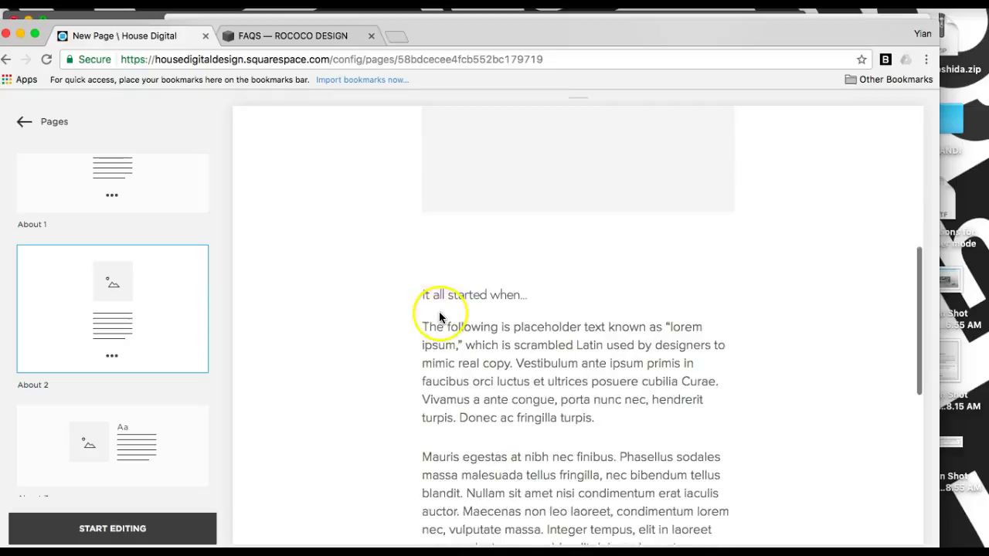
{"action": "left_click", "coordinate": [126, 410]}
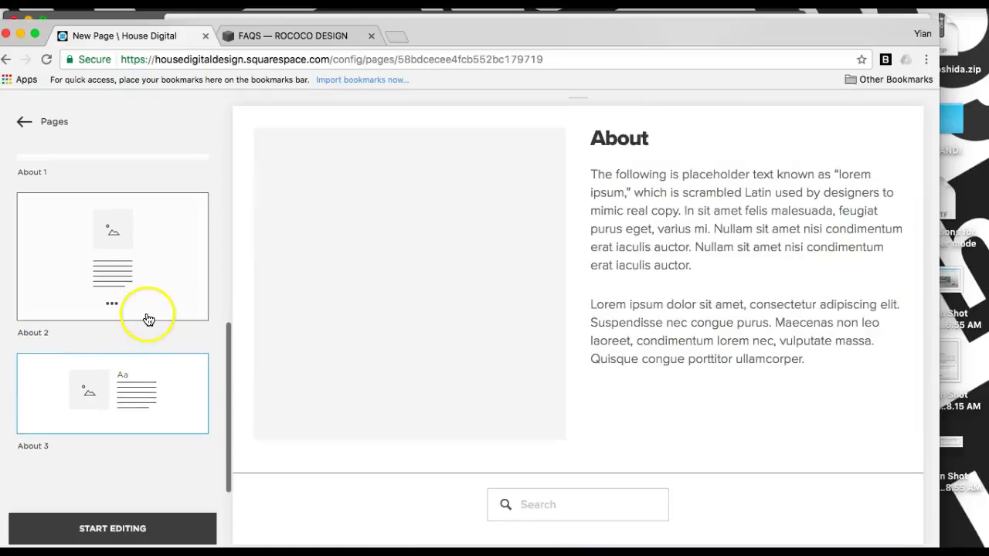
{"action": "scroll", "coordinate": [146, 317], "scroll_direction": "up", "scroll_amount": 5}
- Switch the starter layout category to Details and browse its layouts
{"action": "left_click", "coordinate": [172, 302]}
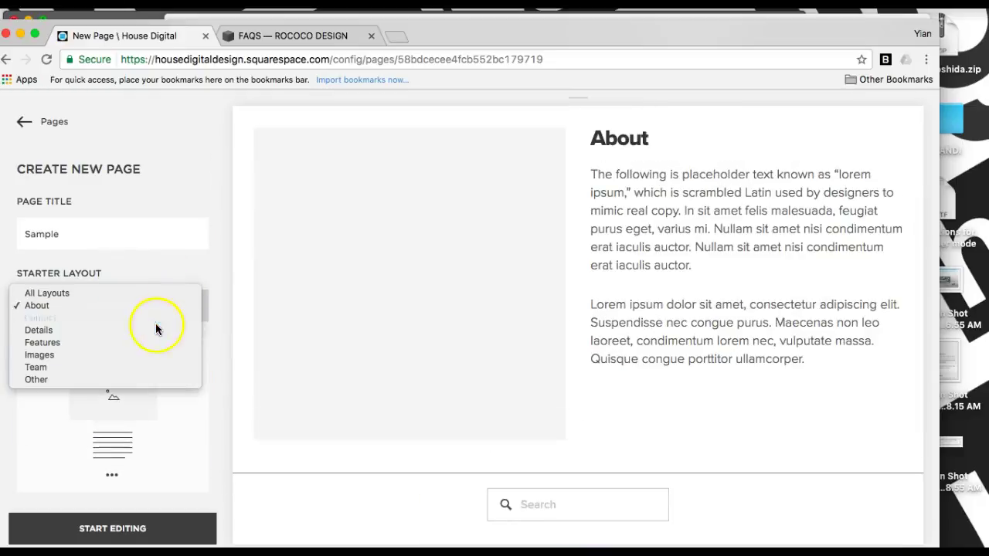
{"action": "left_click", "coordinate": [155, 330]}
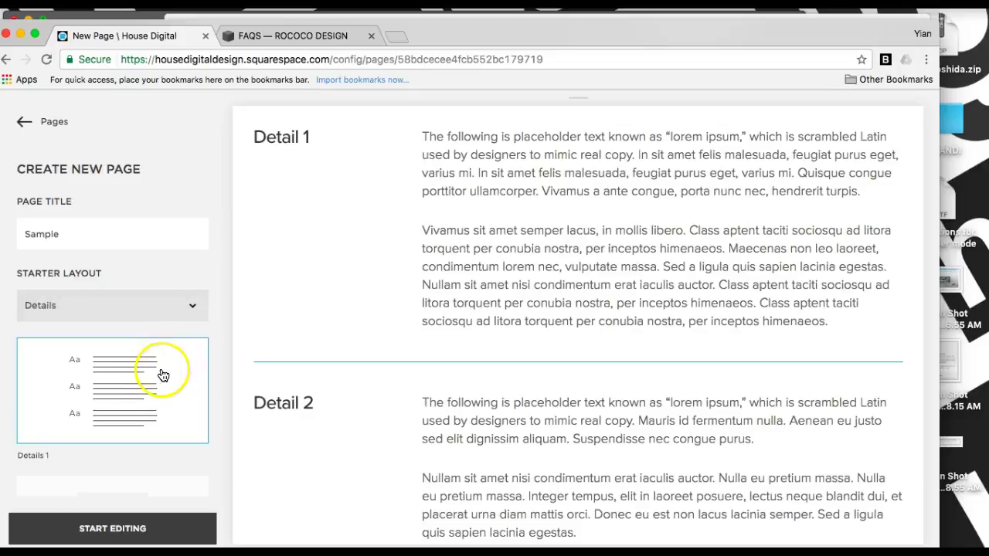
{"action": "scroll", "coordinate": [408, 242], "scroll_direction": "up", "scroll_amount": 3}
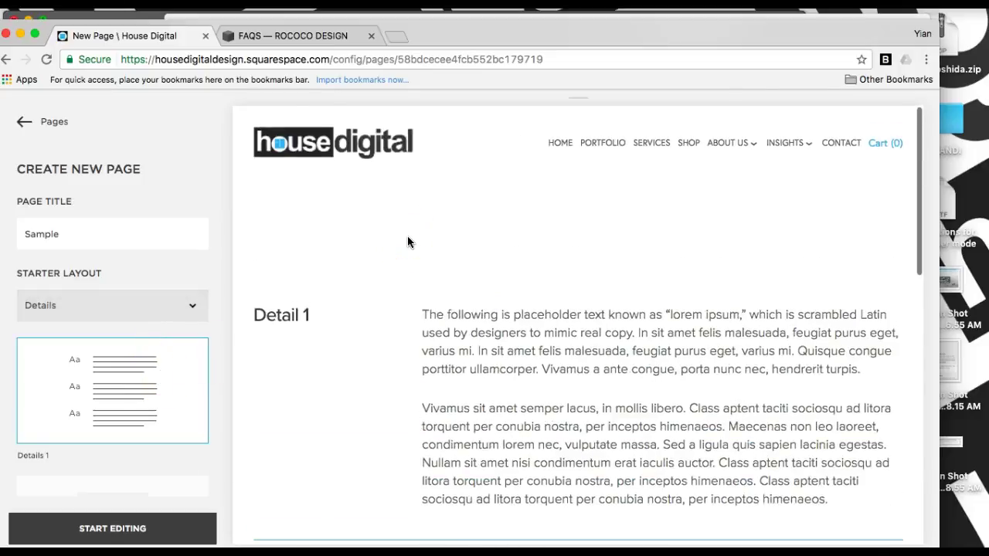
{"action": "scroll", "coordinate": [408, 241], "scroll_direction": "down", "scroll_amount": 5}
{"action": "scroll", "coordinate": [407, 242], "scroll_direction": "down", "scroll_amount": 3}
{"action": "scroll", "coordinate": [408, 241], "scroll_direction": "down", "scroll_amount": 4}
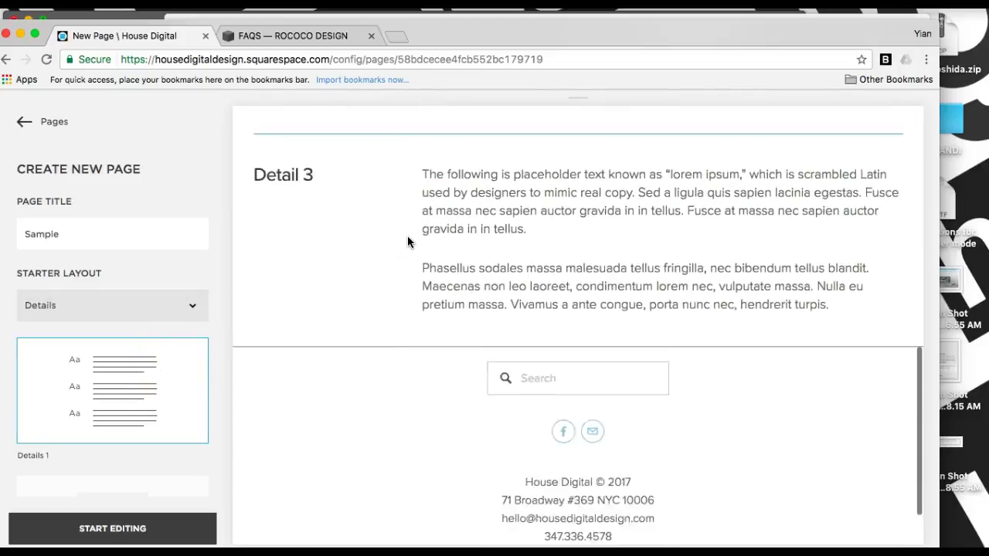
{"action": "scroll", "coordinate": [408, 242], "scroll_direction": "up", "scroll_amount": 1}
{"action": "scroll", "coordinate": [408, 242], "scroll_direction": "up", "scroll_amount": 3}
{"action": "scroll", "coordinate": [407, 242], "scroll_direction": "up", "scroll_amount": 2}
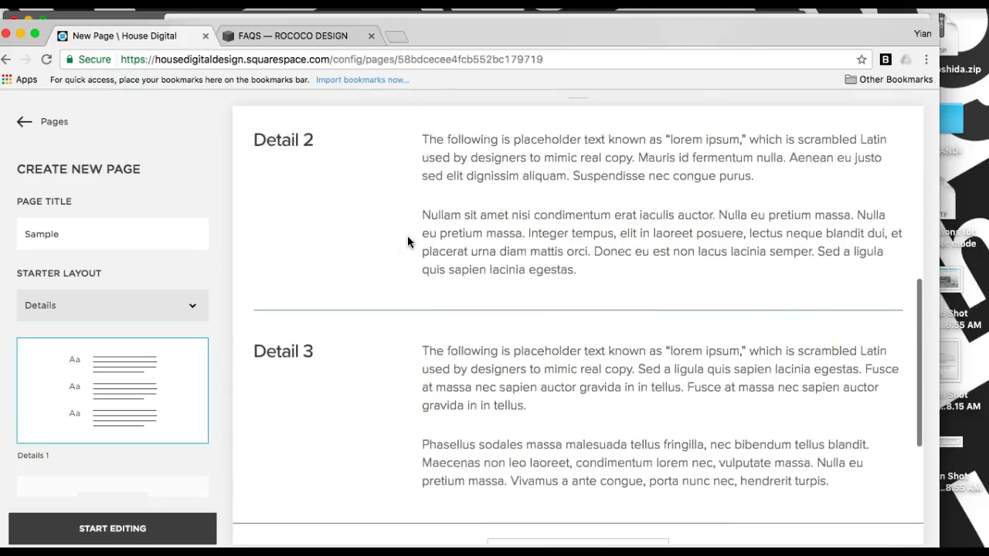
{"action": "scroll", "coordinate": [407, 241], "scroll_direction": "up", "scroll_amount": 2}
{"action": "scroll", "coordinate": [407, 236], "scroll_direction": "up", "scroll_amount": 2}
- Select the single-column Details 1 layout and scroll through its preview
{"action": "scroll", "coordinate": [407, 236], "scroll_direction": "up", "scroll_amount": 1}
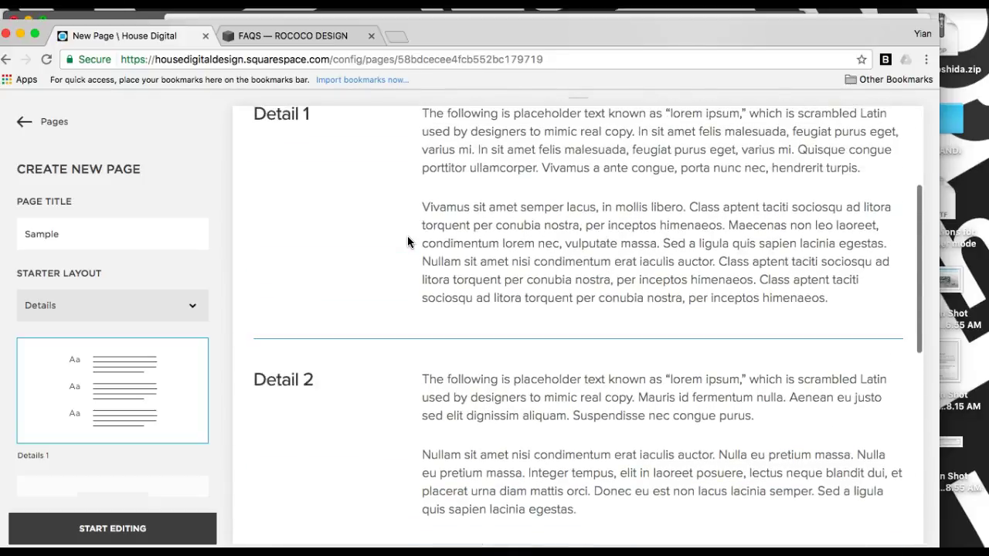
{"action": "scroll", "coordinate": [488, 337], "scroll_direction": "up", "scroll_amount": 3}
{"action": "scroll", "coordinate": [488, 337], "scroll_direction": "down", "scroll_amount": 1}
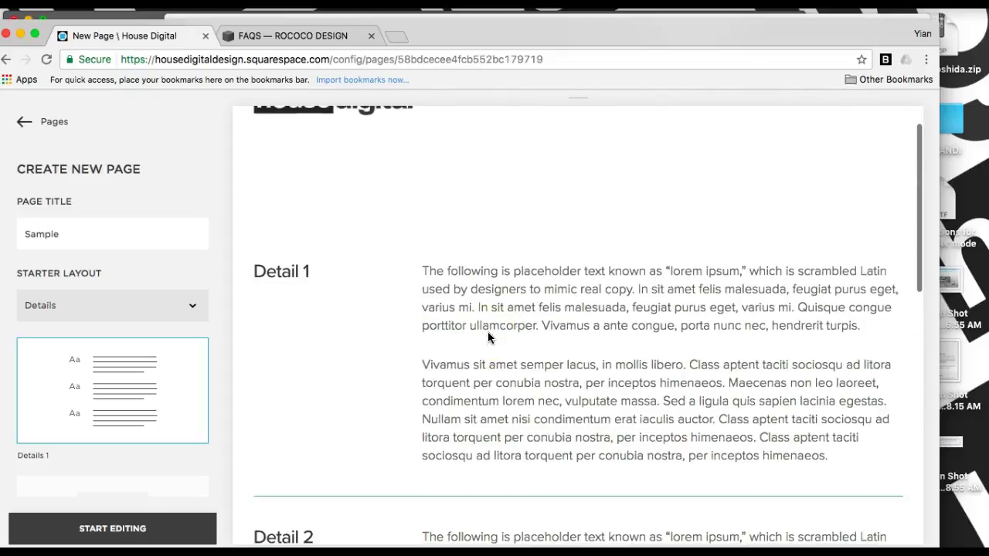
{"action": "scroll", "coordinate": [487, 337], "scroll_direction": "down", "scroll_amount": 1}
{"action": "scroll", "coordinate": [488, 336], "scroll_direction": "down", "scroll_amount": 1}
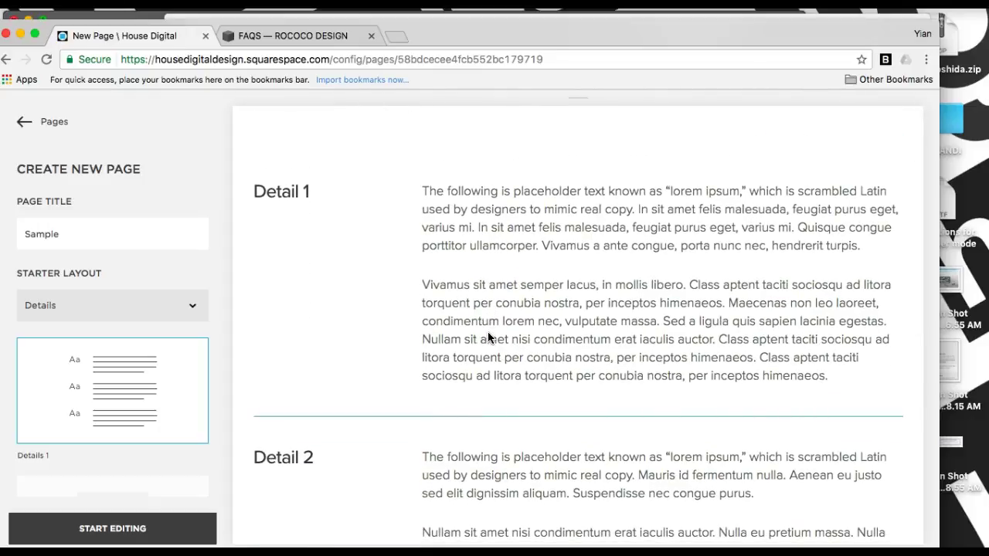
{"action": "scroll", "coordinate": [488, 332], "scroll_direction": "down", "scroll_amount": 1}
{"action": "scroll", "coordinate": [487, 333], "scroll_direction": "down", "scroll_amount": 4}
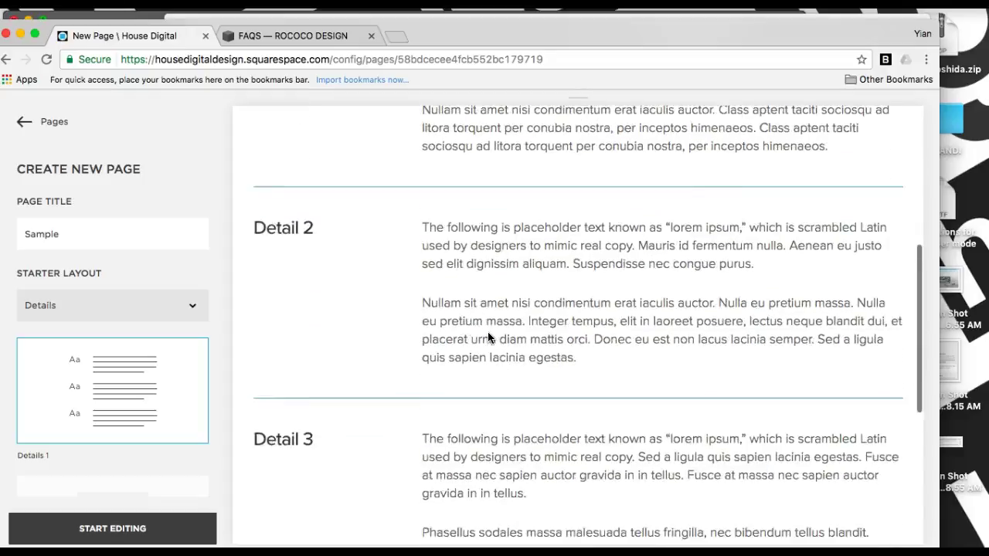
{"action": "scroll", "coordinate": [487, 333], "scroll_direction": "down", "scroll_amount": 1}
{"action": "scroll", "coordinate": [487, 333], "scroll_direction": "down", "scroll_amount": 1}
{"action": "left_click", "coordinate": [239, 367]}
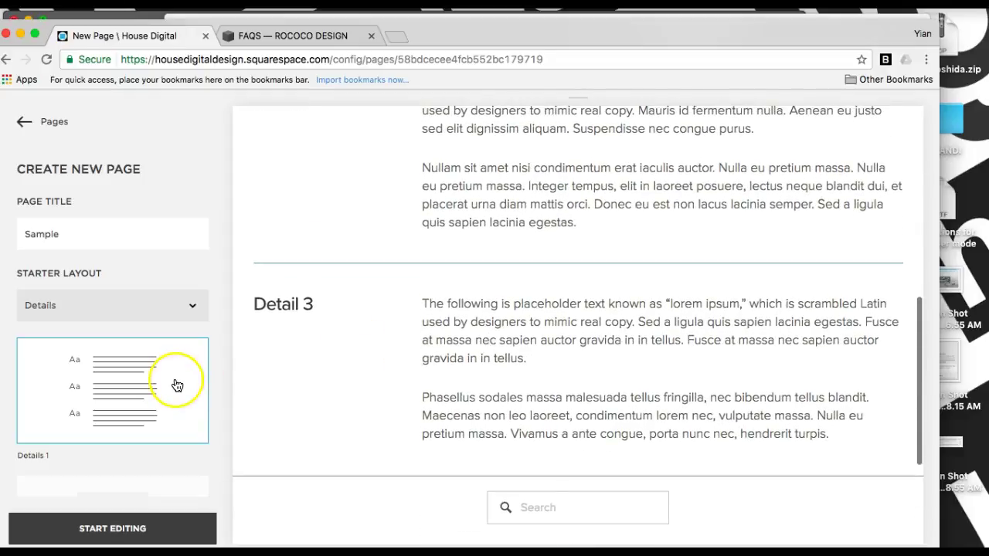
{"action": "scroll", "coordinate": [177, 385], "scroll_direction": "down", "scroll_amount": 3}
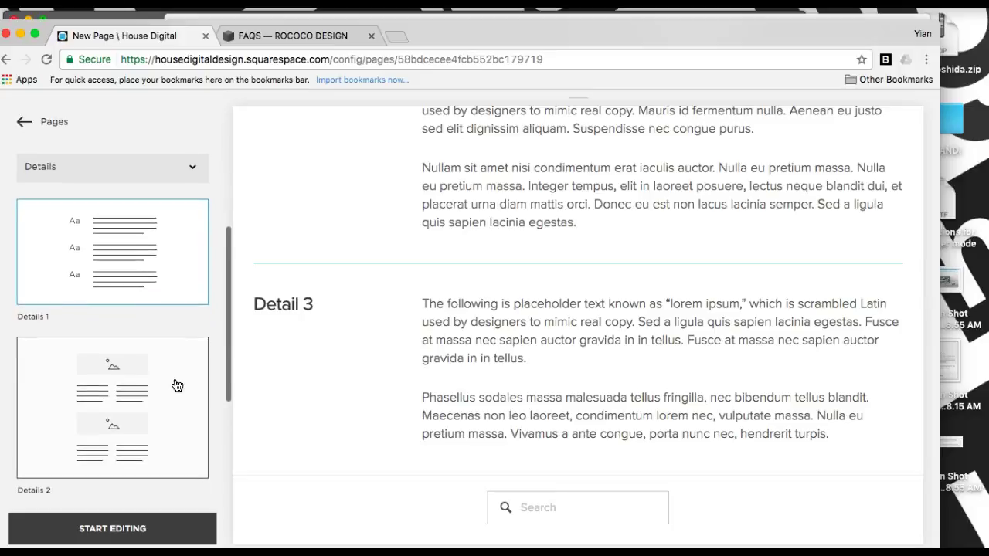
- Preview the two-column Details 2 layout and scroll through its image and text pairs
{"action": "left_click", "coordinate": [380, 336]}
{"action": "scroll", "coordinate": [411, 287], "scroll_direction": "up", "scroll_amount": 10}
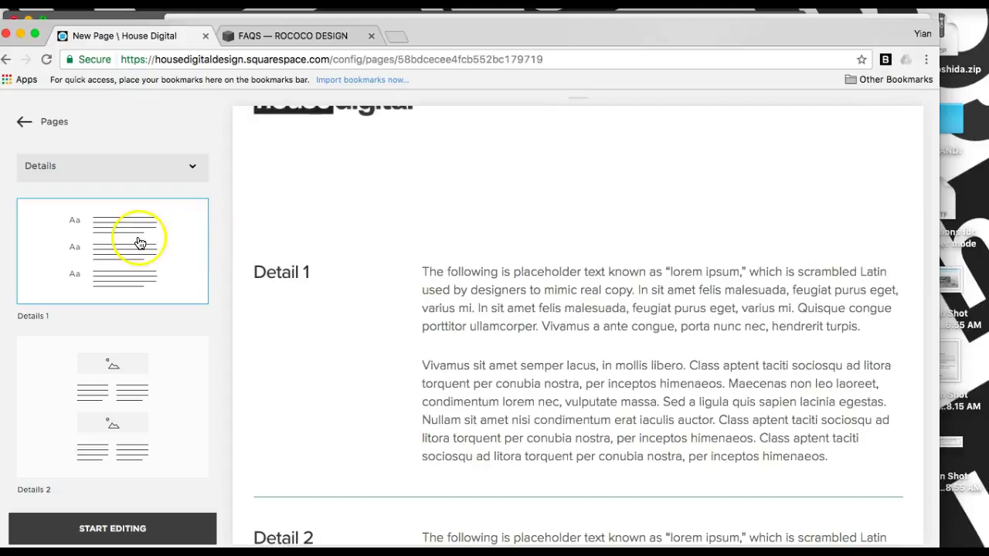
{"action": "scroll", "coordinate": [140, 243], "scroll_direction": "down", "scroll_amount": 2}
{"action": "left_click", "coordinate": [140, 341]}
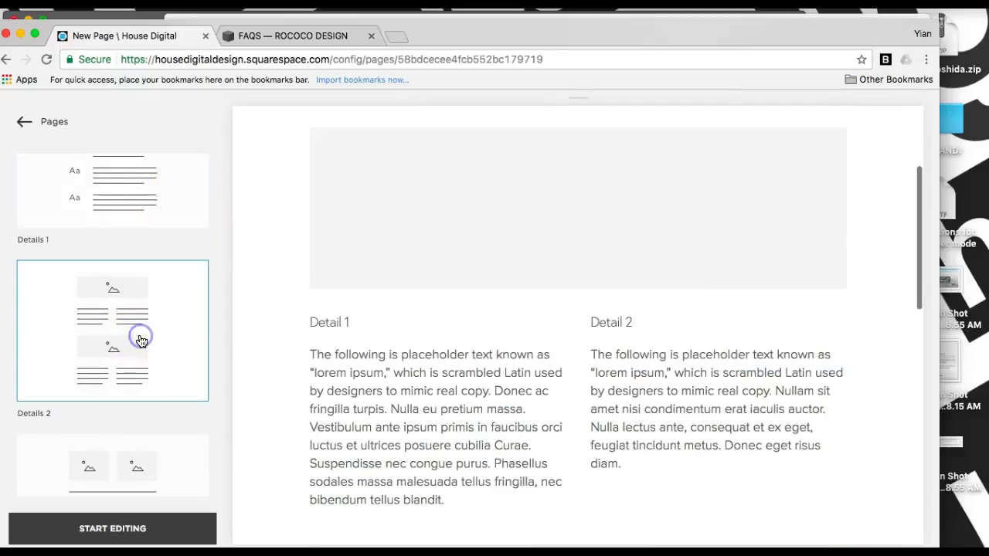
{"action": "scroll", "coordinate": [442, 319], "scroll_direction": "down", "scroll_amount": 5}
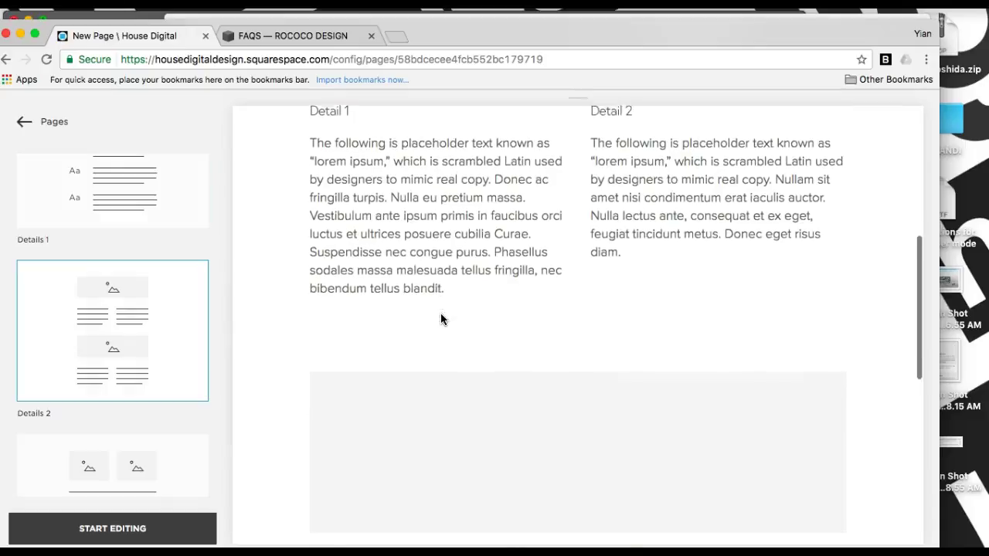
{"action": "scroll", "coordinate": [440, 319], "scroll_direction": "down", "scroll_amount": 4}
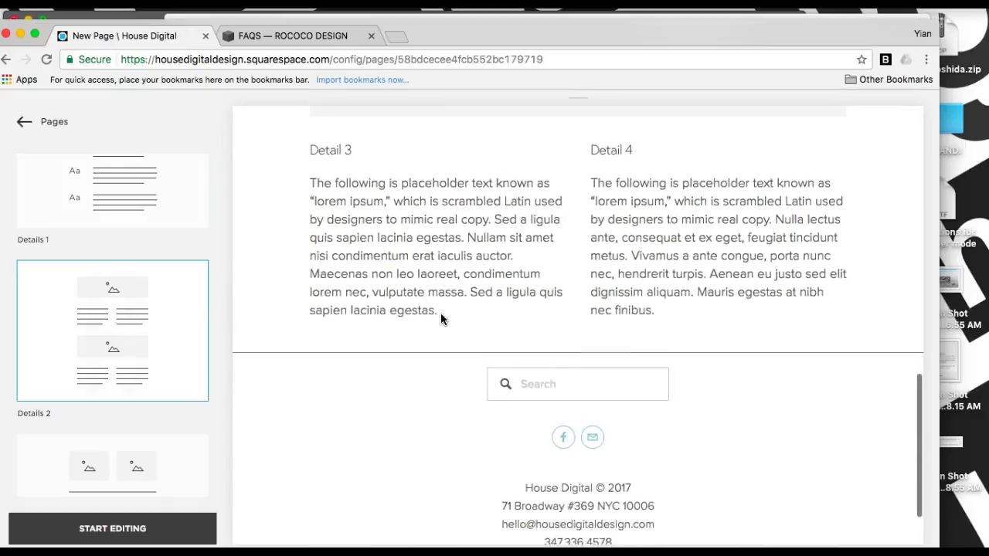
{"action": "scroll", "coordinate": [441, 319], "scroll_direction": "up", "scroll_amount": 5}
{"action": "scroll", "coordinate": [441, 319], "scroll_direction": "up", "scroll_amount": 1}
{"action": "scroll", "coordinate": [440, 319], "scroll_direction": "up", "scroll_amount": 2}
{"action": "scroll", "coordinate": [440, 319], "scroll_direction": "up", "scroll_amount": 1}
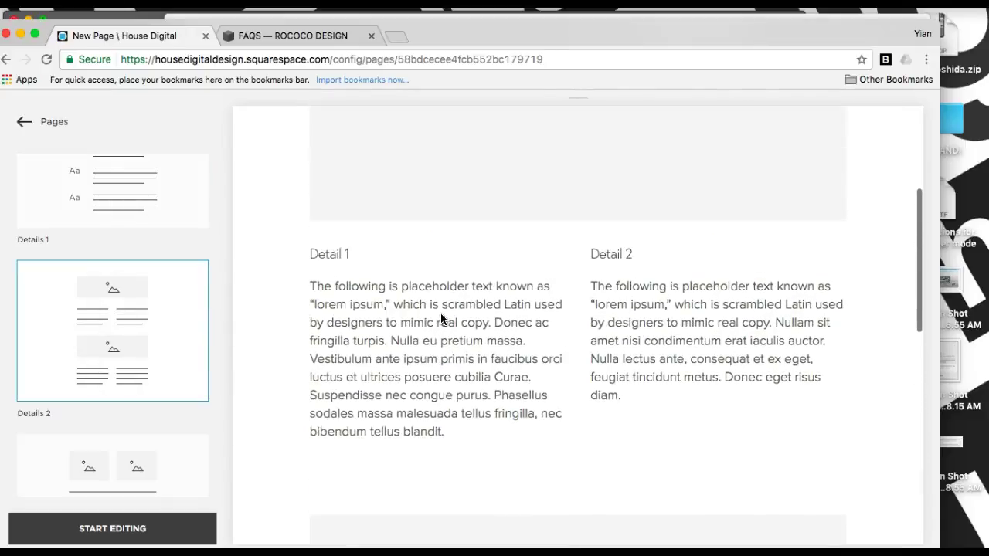
{"action": "scroll", "coordinate": [440, 315], "scroll_direction": "down", "scroll_amount": 1}
{"action": "scroll", "coordinate": [90, 364], "scroll_direction": "down", "scroll_amount": 3}
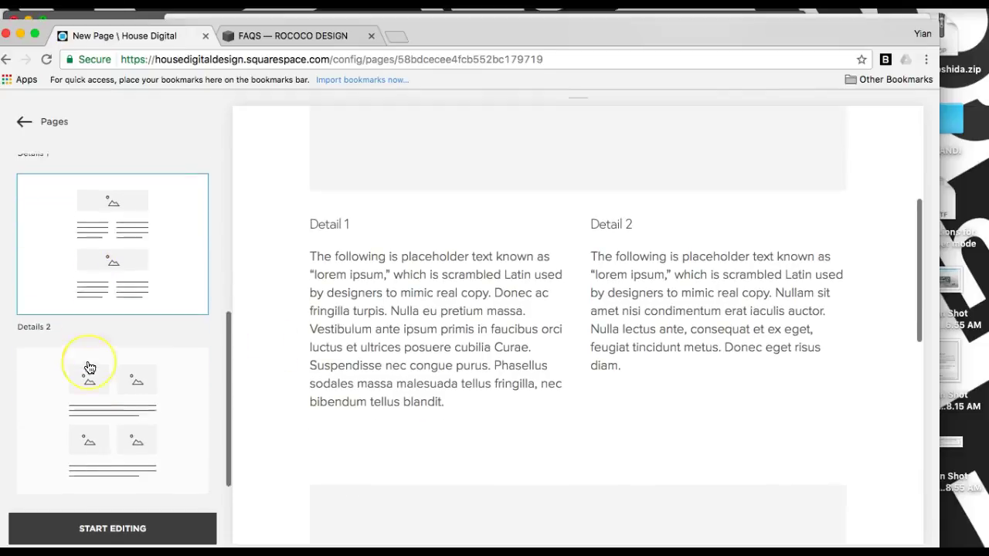
- Preview Details 3 and confirm the page title still reads 'Sample'
{"action": "left_click", "coordinate": [89, 366]}
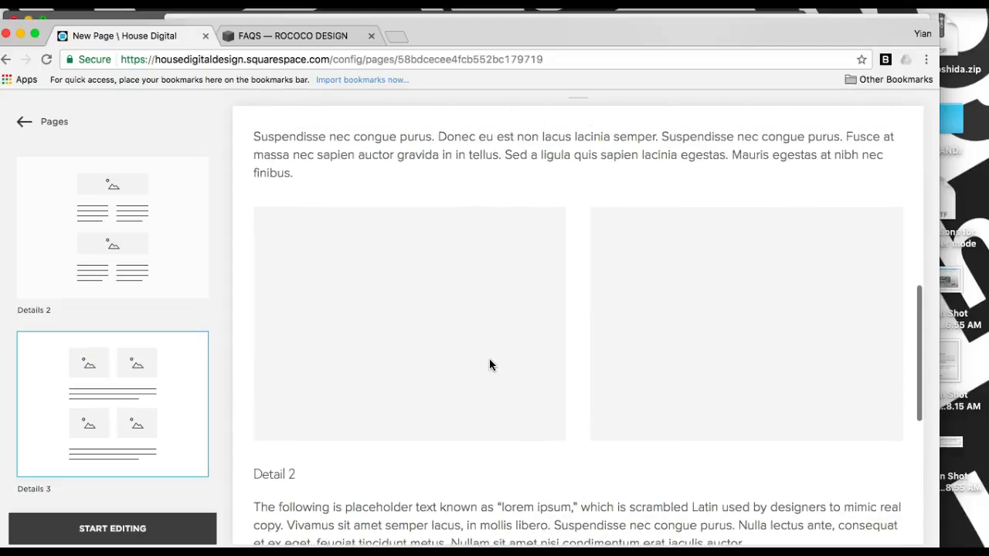
{"action": "left_click", "coordinate": [143, 300]}
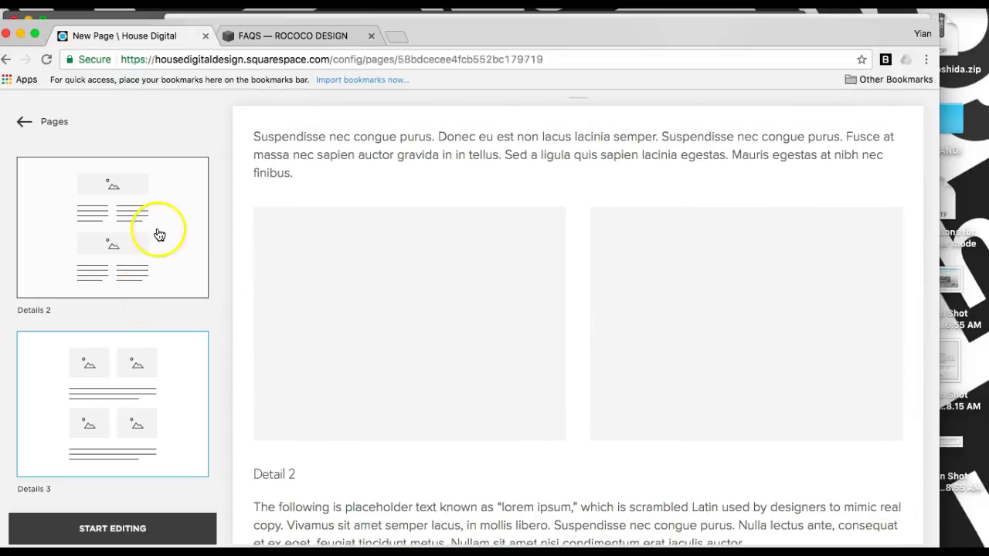
{"action": "scroll", "coordinate": [159, 347], "scroll_direction": "up", "scroll_amount": 1}
{"action": "scroll", "coordinate": [159, 355], "scroll_direction": "up", "scroll_amount": 2}
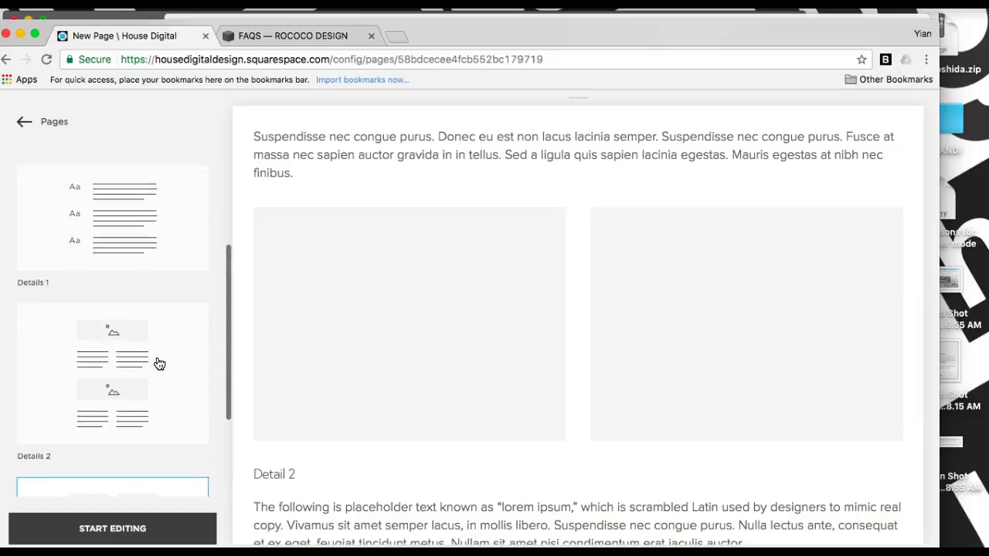
{"action": "scroll", "coordinate": [159, 362], "scroll_direction": "up", "scroll_amount": 2}
{"action": "scroll", "coordinate": [159, 364], "scroll_direction": "up", "scroll_amount": 1}
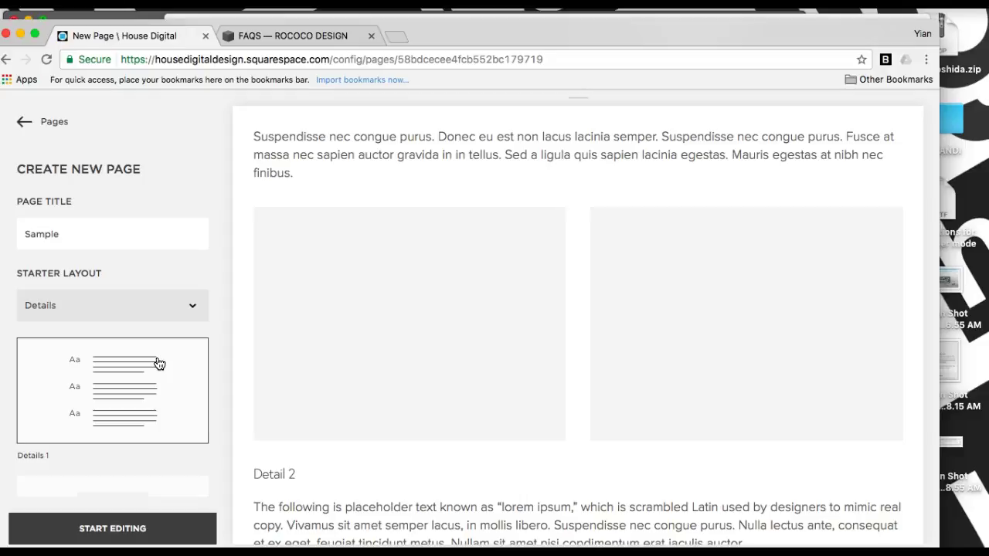
{"action": "scroll", "coordinate": [437, 324], "scroll_direction": "down", "scroll_amount": 2}
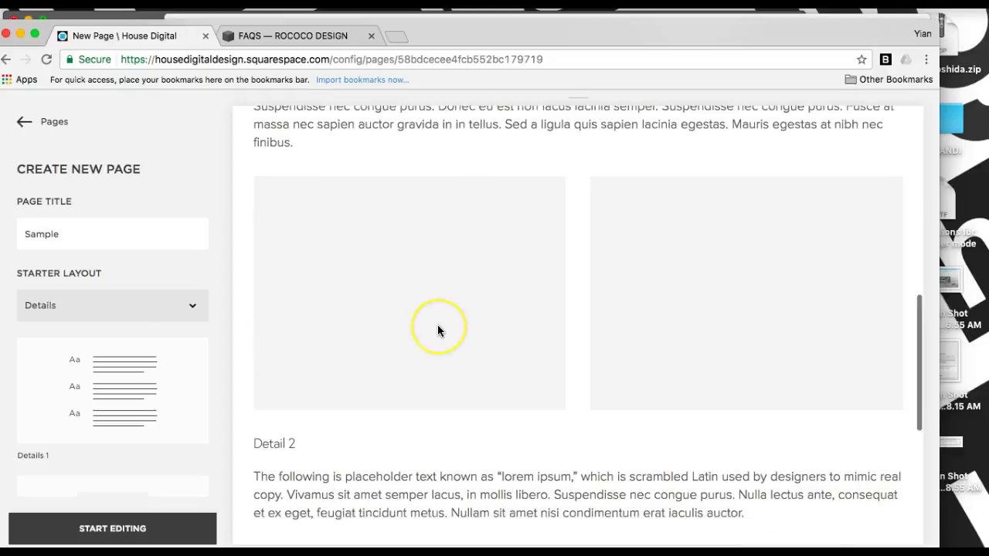
{"action": "scroll", "coordinate": [437, 324], "scroll_direction": "down", "scroll_amount": 3}
{"action": "scroll", "coordinate": [437, 325], "scroll_direction": "up", "scroll_amount": 2}
{"action": "scroll", "coordinate": [437, 326], "scroll_direction": "up", "scroll_amount": 2}
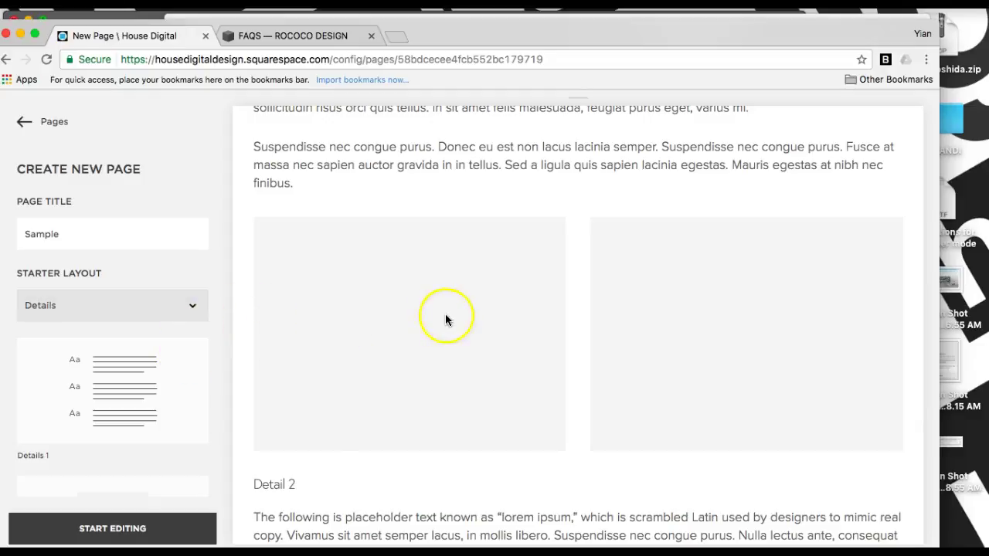
{"action": "scroll", "coordinate": [507, 294], "scroll_direction": "up", "scroll_amount": 1}
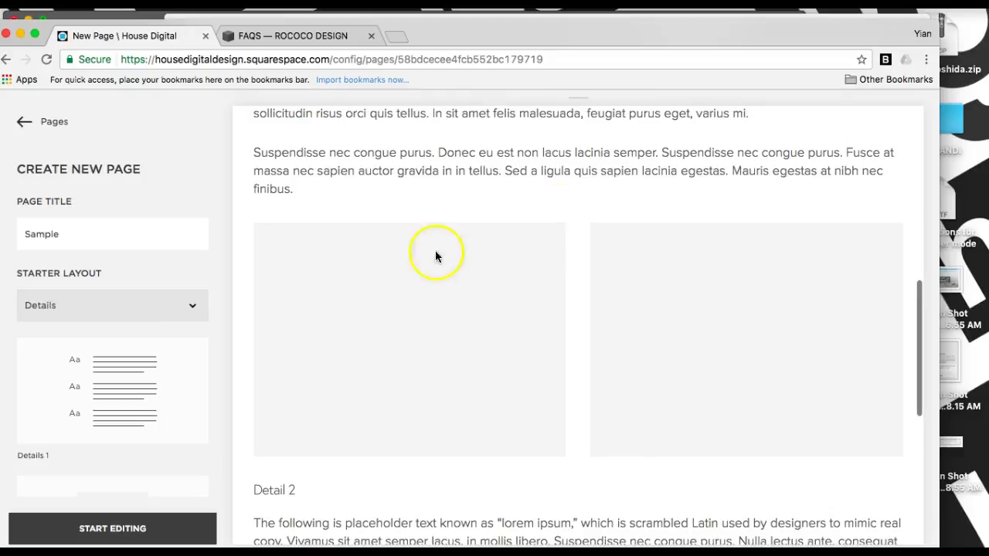
- Start editing the page and try adding an image, cancelling the file picker
{"action": "left_click", "coordinate": [141, 529]}
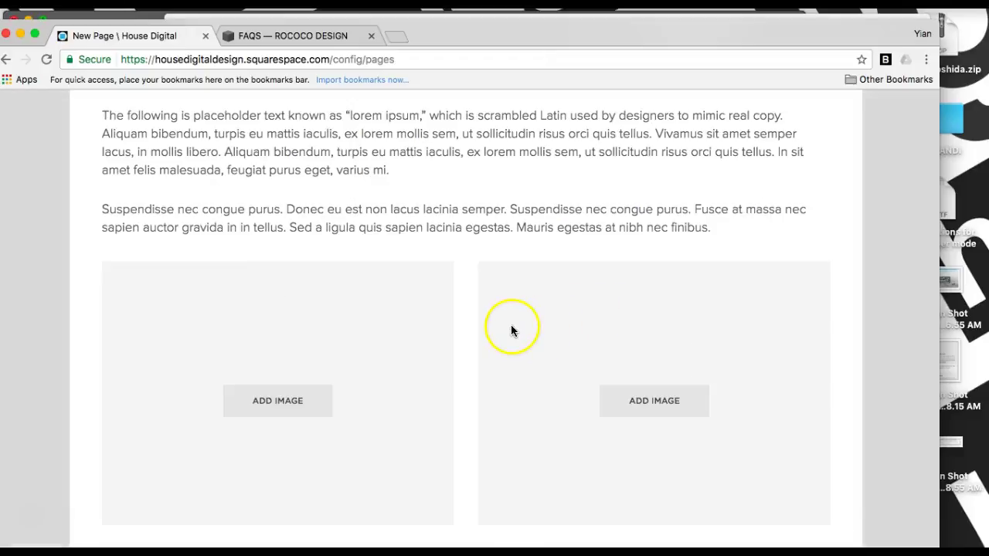
{"action": "scroll", "coordinate": [326, 300], "scroll_direction": "up", "scroll_amount": 5}
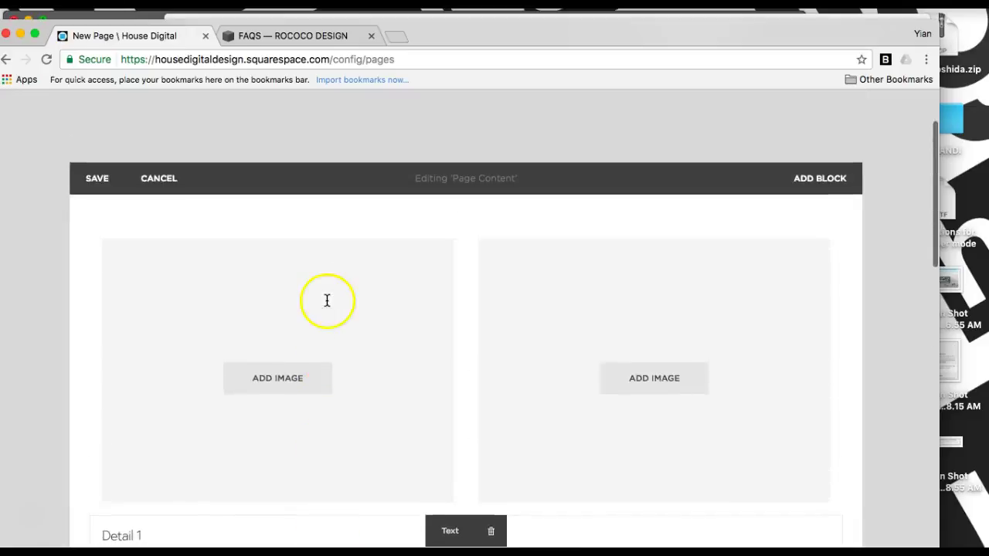
{"action": "left_click", "coordinate": [291, 407]}
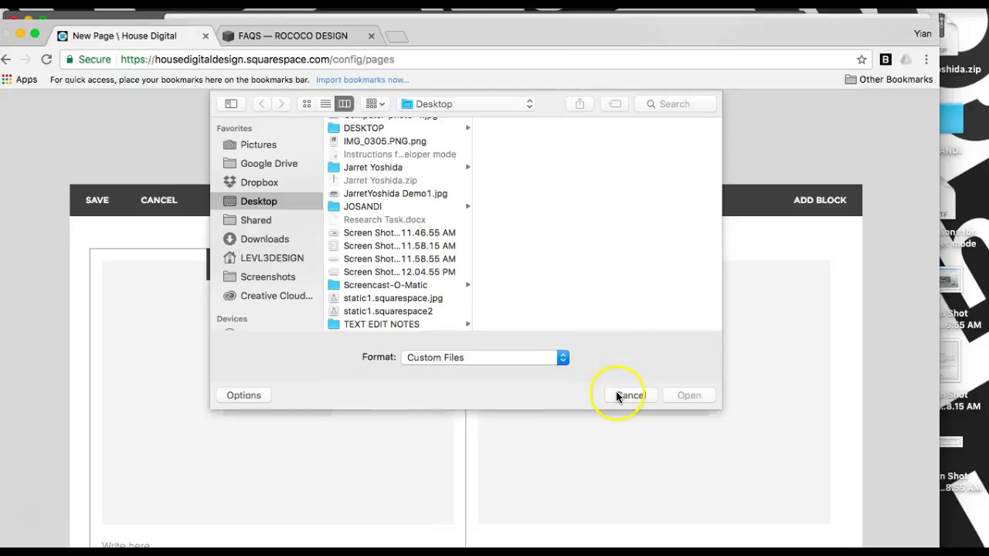
{"action": "left_click", "coordinate": [628, 394]}
{"action": "scroll", "coordinate": [610, 394], "scroll_direction": "down", "scroll_amount": 5}
{"action": "mouse_move", "coordinate": [464, 325]}
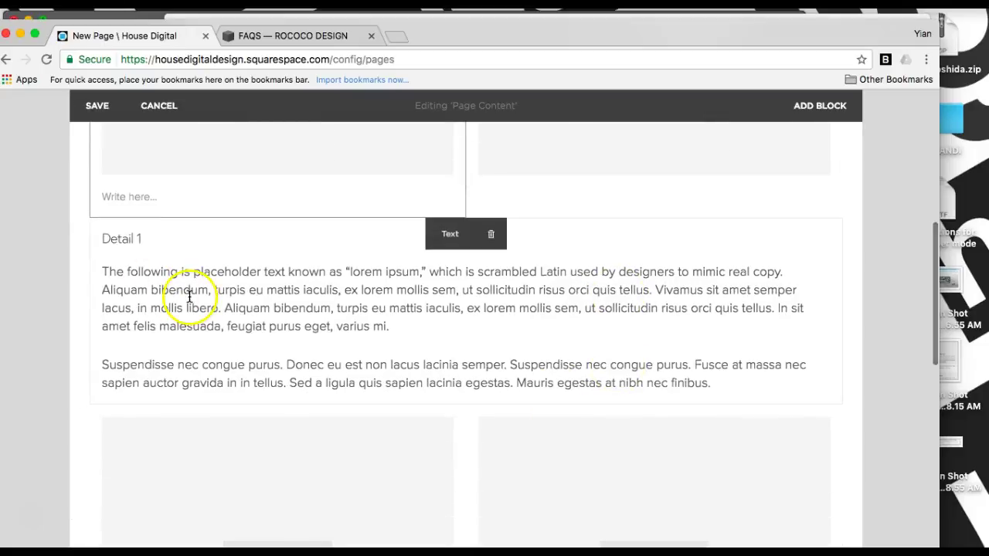
- Select part of the Detail 1 text, then deselect and return to the top
{"action": "left_click", "coordinate": [610, 367]}
{"action": "left_click_drag", "start_coordinate": [530, 364], "coordinate": [203, 274]}
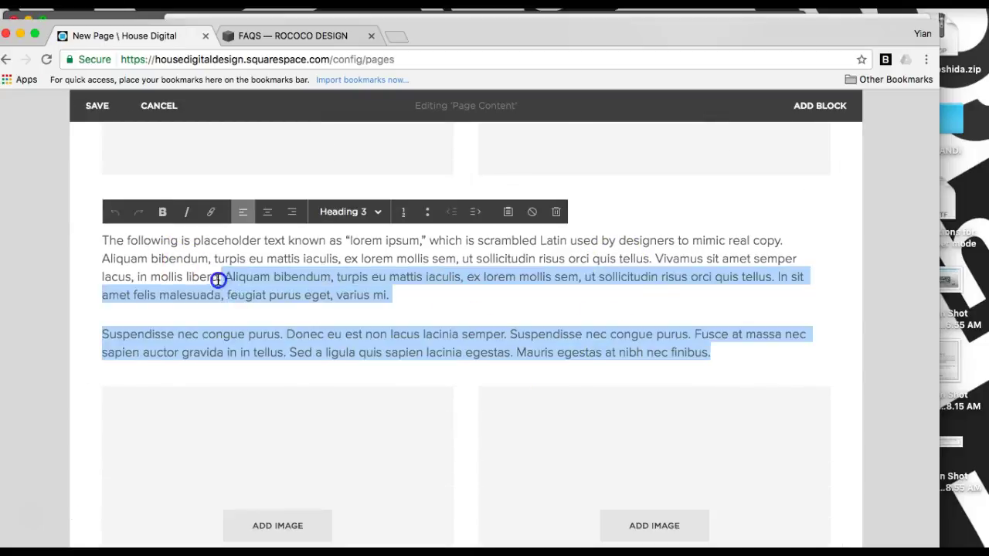
{"action": "left_click", "coordinate": [130, 223]}
{"action": "scroll", "coordinate": [258, 280], "scroll_direction": "down", "scroll_amount": 6}
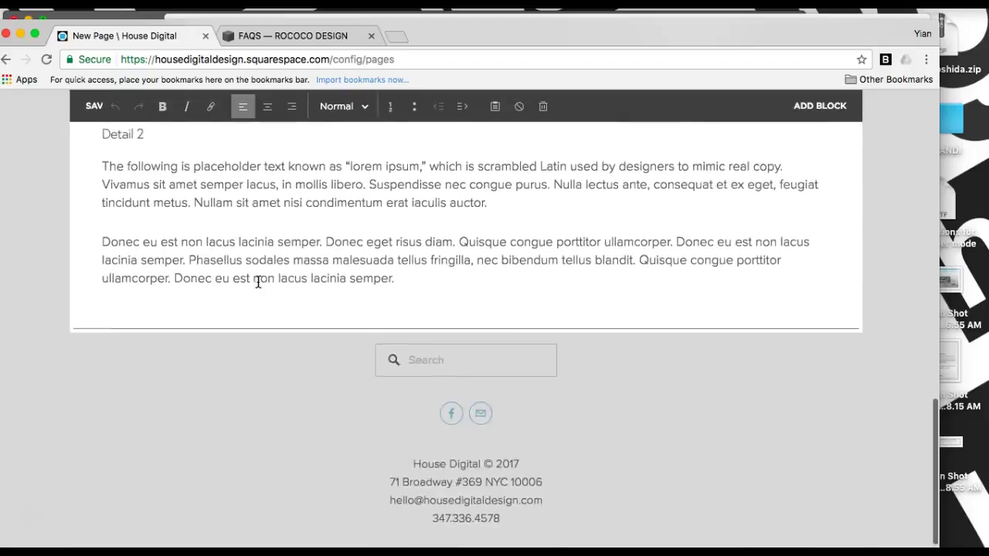
{"action": "scroll", "coordinate": [258, 282], "scroll_direction": "up", "scroll_amount": 5}
{"action": "scroll", "coordinate": [258, 282], "scroll_direction": "up", "scroll_amount": 5}
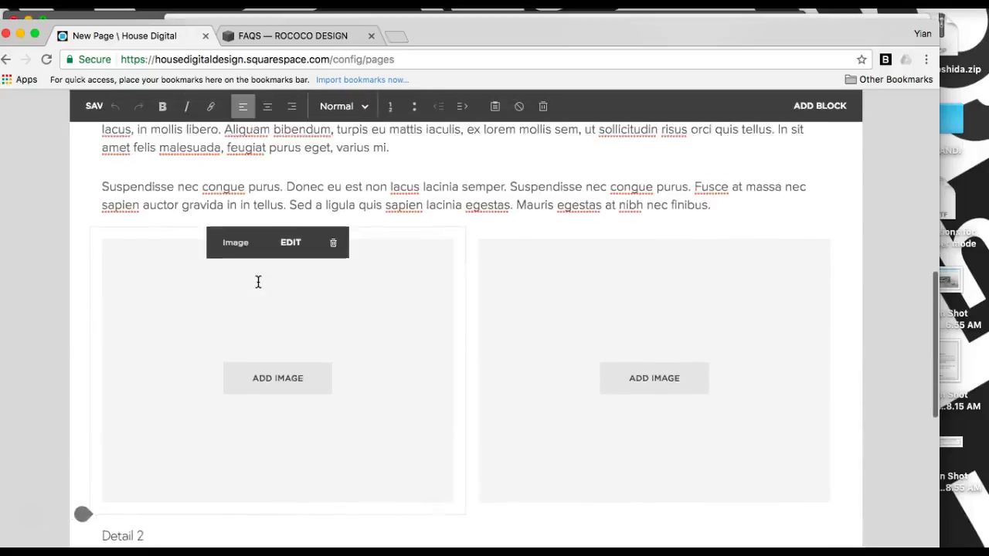
{"action": "scroll", "coordinate": [258, 282], "scroll_direction": "up", "scroll_amount": 5}
{"action": "scroll", "coordinate": [258, 282], "scroll_direction": "up", "scroll_amount": 5}
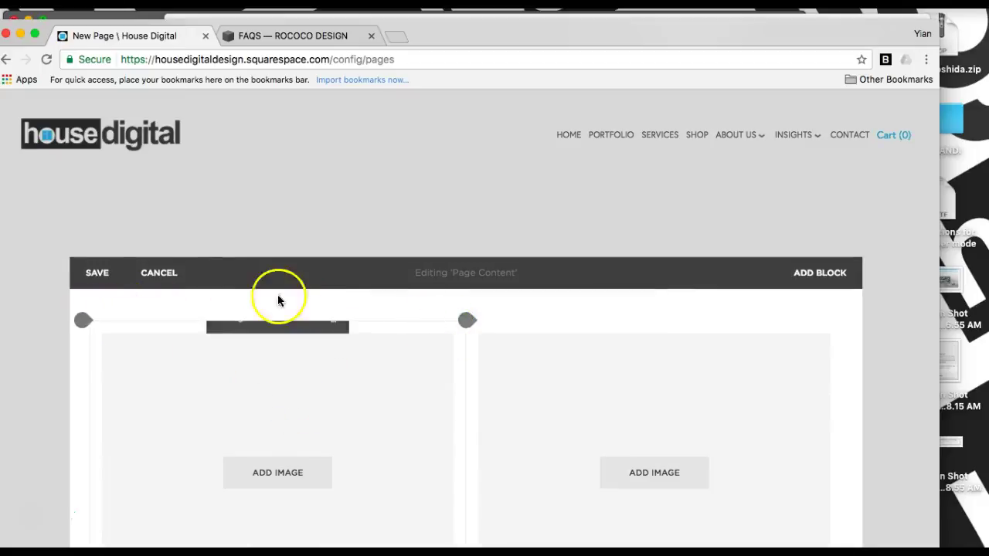
- Insert a divider line and a new text block at the top for the page title
{"action": "left_click", "coordinate": [84, 320]}
{"action": "scroll", "coordinate": [219, 354], "scroll_direction": "down", "scroll_amount": 3}
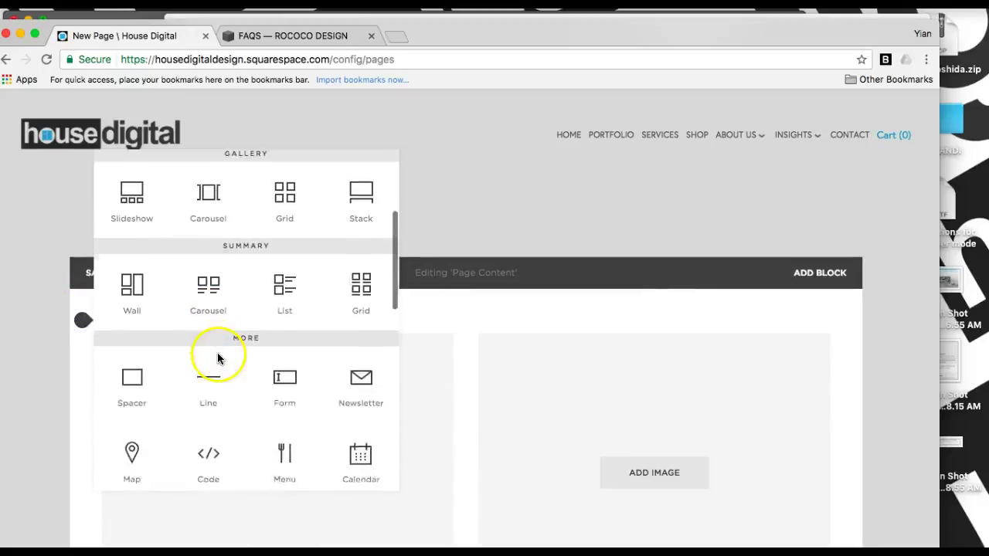
{"action": "left_click", "coordinate": [208, 378]}
{"action": "left_click", "coordinate": [87, 321]}
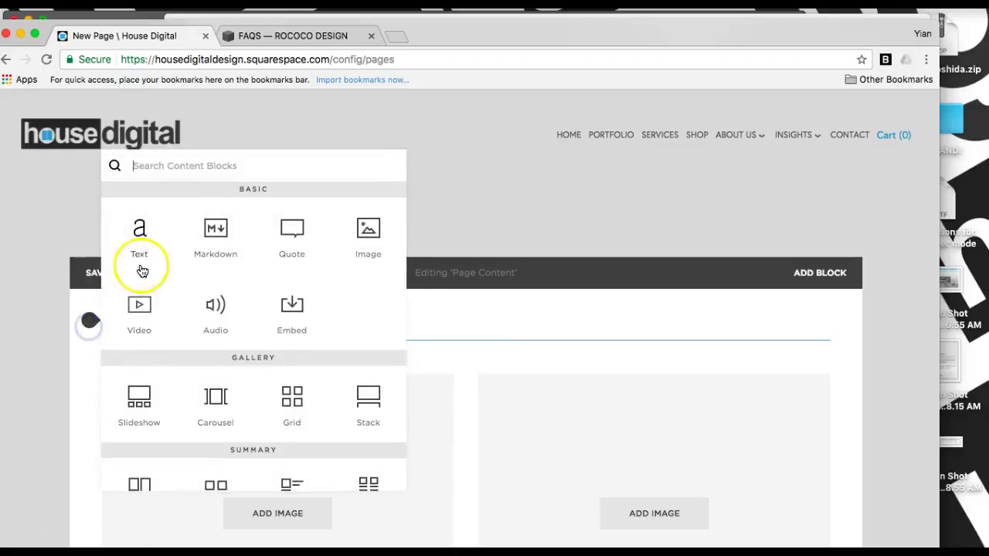
{"action": "left_click", "coordinate": [142, 270]}
{"action": "left_click", "coordinate": [155, 333]}
{"action": "type", "text": "dH"}
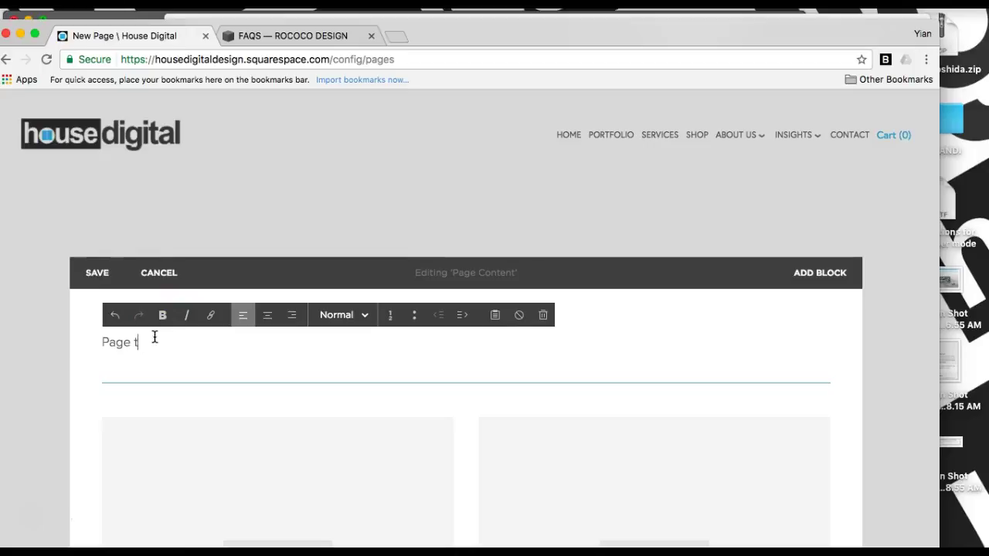
- Format the Page title text as Heading 1 and review the page
{"action": "left_click", "coordinate": [359, 314]}
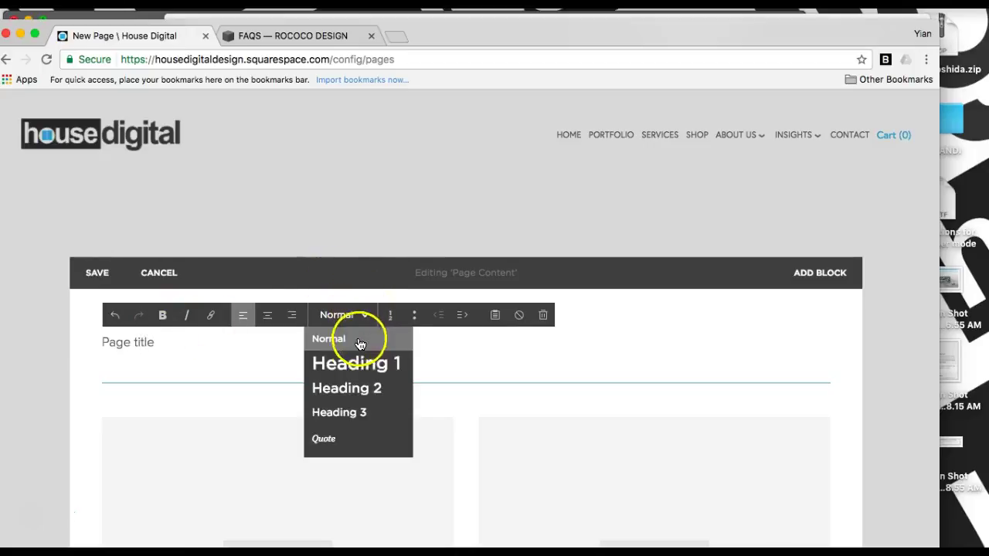
{"action": "left_click", "coordinate": [360, 355]}
{"action": "scroll", "coordinate": [488, 348], "scroll_direction": "down", "scroll_amount": 3}
{"action": "scroll", "coordinate": [488, 348], "scroll_direction": "up", "scroll_amount": 3}
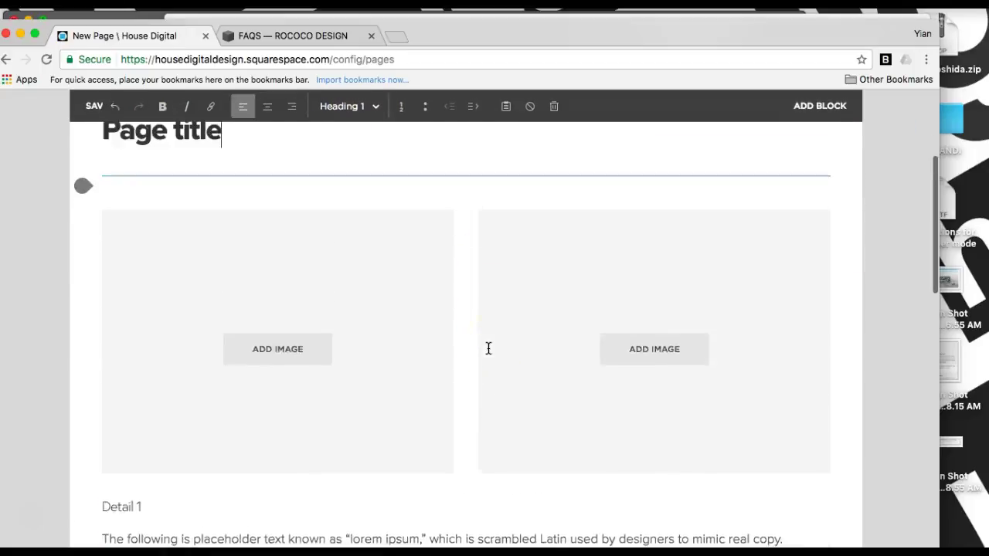
{"action": "scroll", "coordinate": [488, 348], "scroll_direction": "down", "scroll_amount": 2}
{"action": "scroll", "coordinate": [489, 348], "scroll_direction": "down", "scroll_amount": 3}
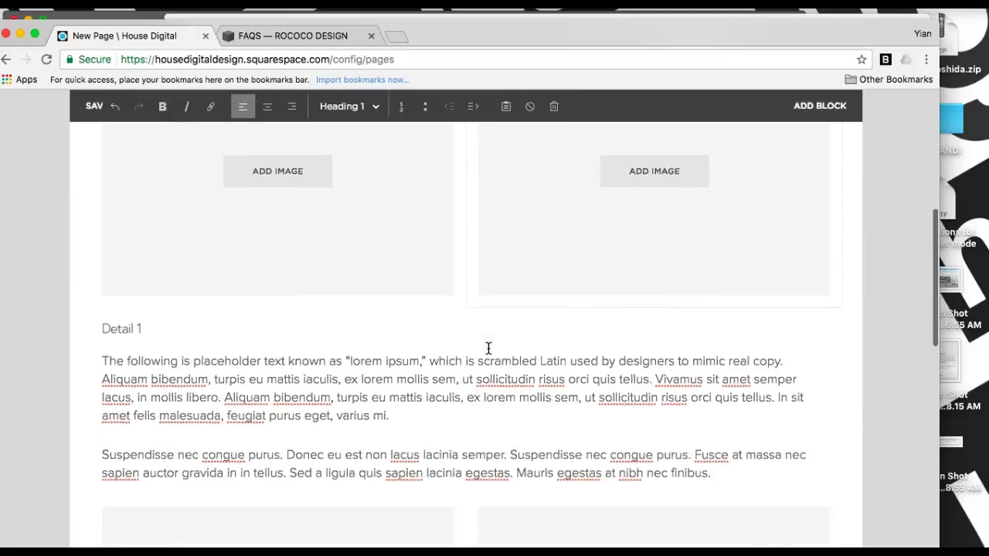
{"action": "scroll", "coordinate": [488, 348], "scroll_direction": "down", "scroll_amount": 3}
{"action": "scroll", "coordinate": [488, 348], "scroll_direction": "down", "scroll_amount": 3}
{"action": "scroll", "coordinate": [488, 349], "scroll_direction": "down", "scroll_amount": 3}
{"action": "scroll", "coordinate": [488, 348], "scroll_direction": "up", "scroll_amount": 2}
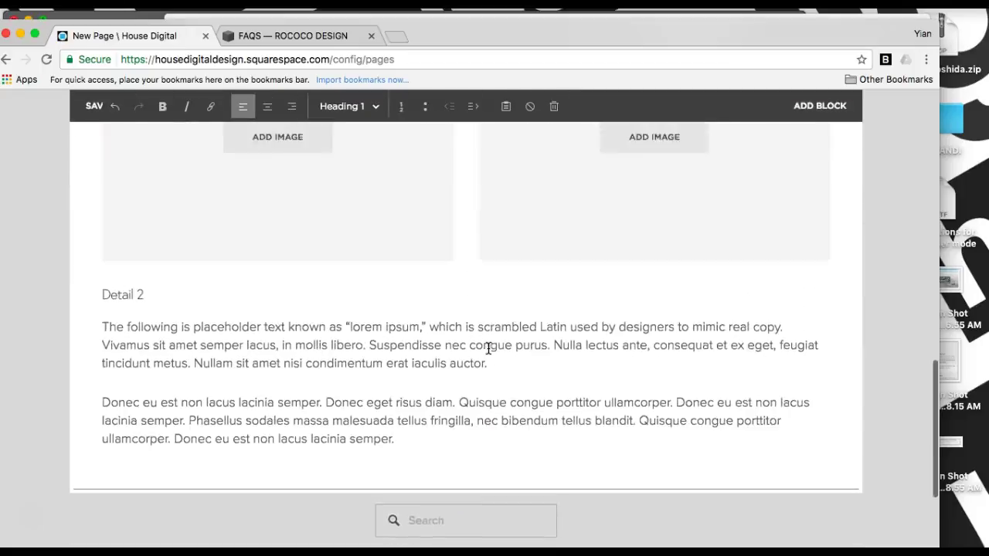
{"action": "scroll", "coordinate": [488, 348], "scroll_direction": "up", "scroll_amount": 2}
{"action": "scroll", "coordinate": [488, 348], "scroll_direction": "down", "scroll_amount": 1}
{"action": "scroll", "coordinate": [487, 347], "scroll_direction": "down", "scroll_amount": 1}
- Drag the Detail 2 text block to a new position, then scroll back up
{"action": "left_click", "coordinate": [467, 357]}
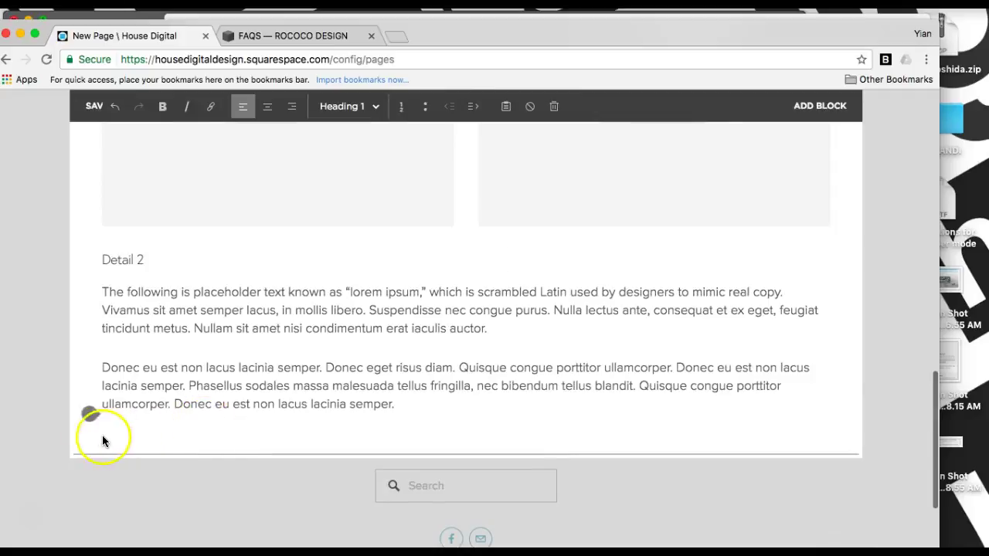
{"action": "left_click_drag", "start_coordinate": [88, 414], "coordinate": [126, 419]}
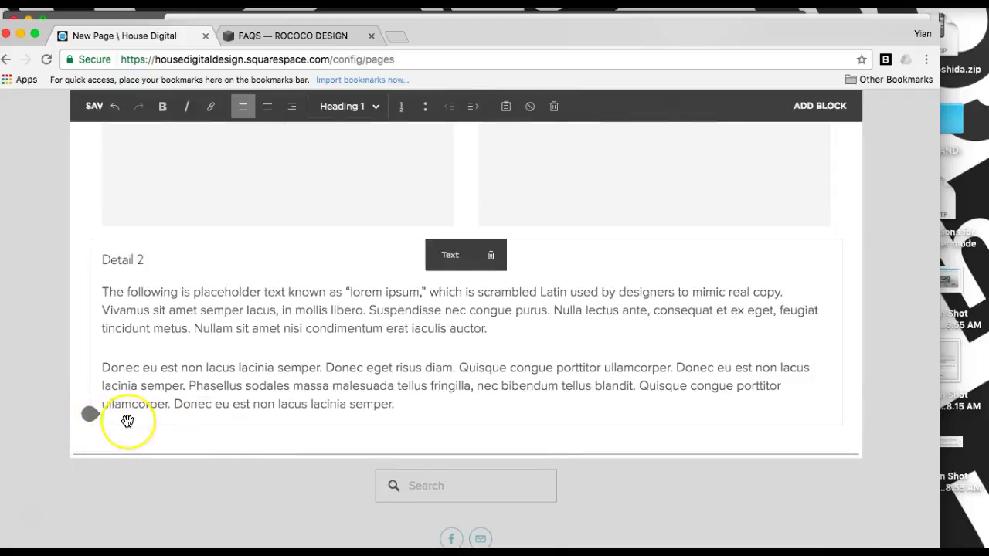
{"action": "scroll", "coordinate": [127, 421], "scroll_direction": "up", "scroll_amount": 3}
{"action": "scroll", "coordinate": [127, 421], "scroll_direction": "up", "scroll_amount": 3}
{"action": "scroll", "coordinate": [128, 421], "scroll_direction": "up", "scroll_amount": 3}
{"action": "scroll", "coordinate": [127, 421], "scroll_direction": "up", "scroll_amount": 3}
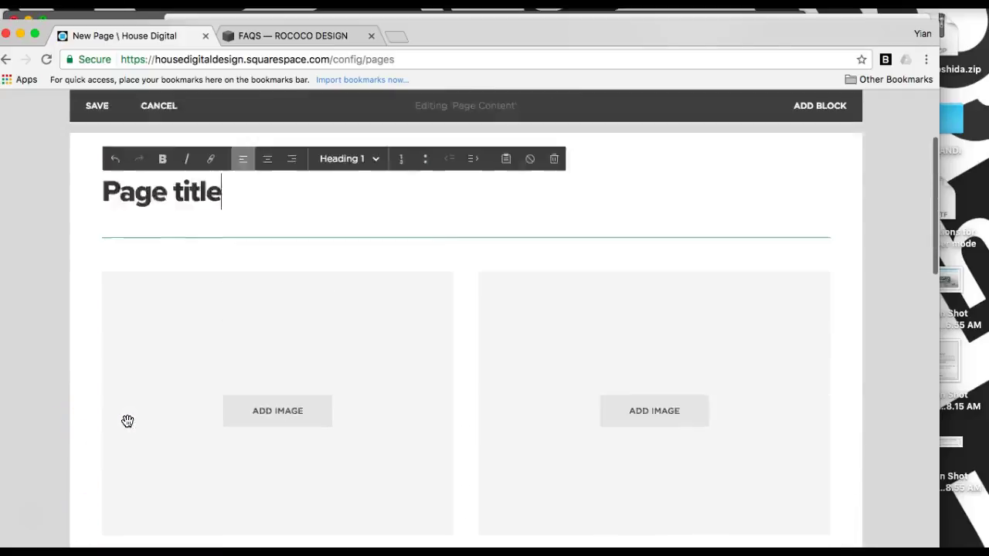
{"action": "scroll", "coordinate": [128, 421], "scroll_direction": "up", "scroll_amount": 2}
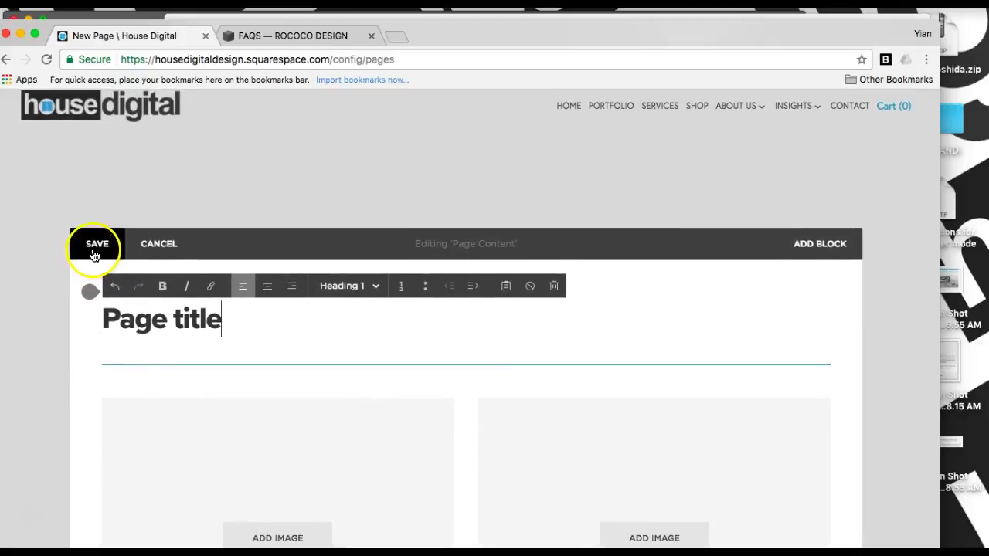
- Discard the unsaved edits and start a new plain Page under Main Navigation
{"action": "left_click", "coordinate": [154, 247]}
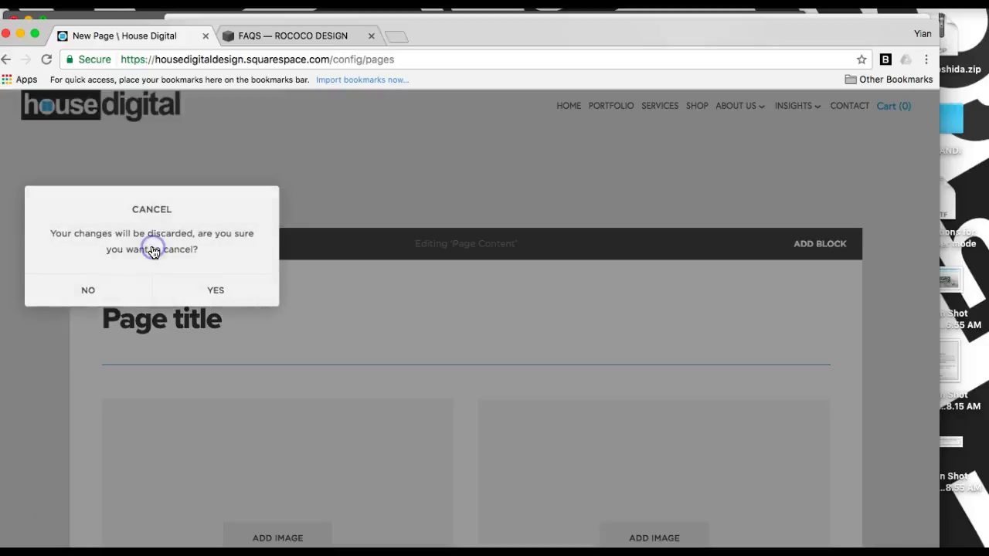
{"action": "left_click", "coordinate": [190, 287]}
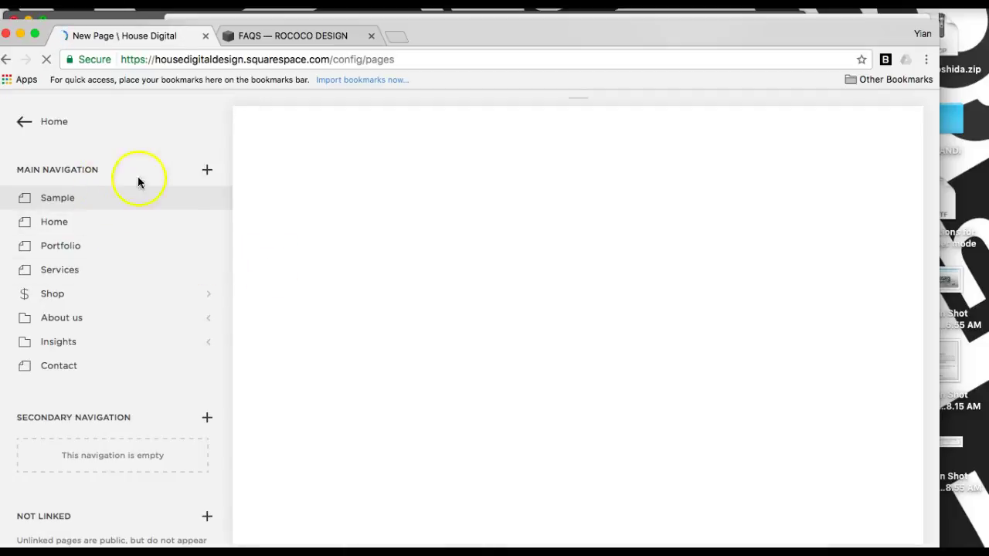
{"action": "left_click", "coordinate": [206, 169]}
{"action": "left_click", "coordinate": [301, 183]}
{"action": "type", "text": "Sample page"}
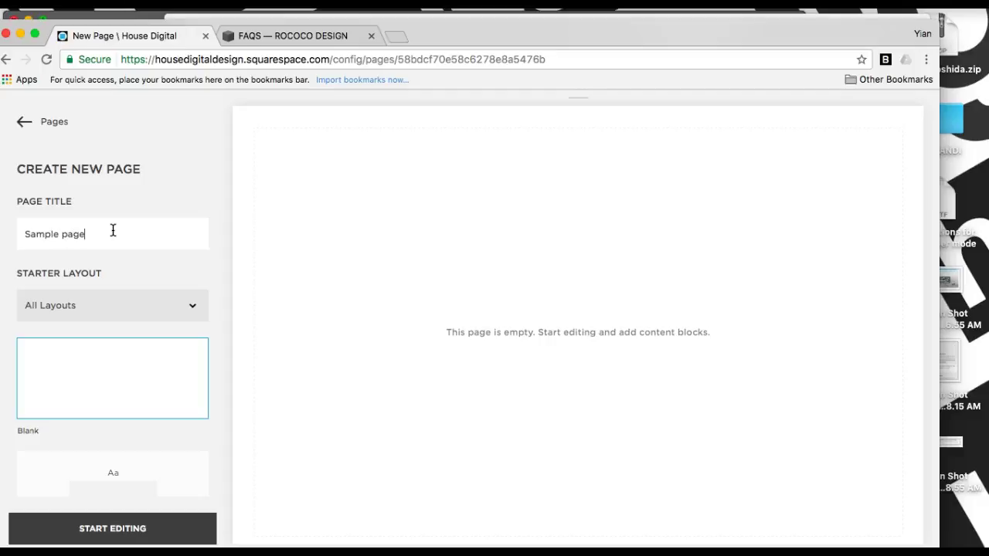
- Confirm the 'Sample page' title and start writing in its empty text block
{"action": "key", "text": "Return"}
{"action": "left_click", "coordinate": [190, 298]}
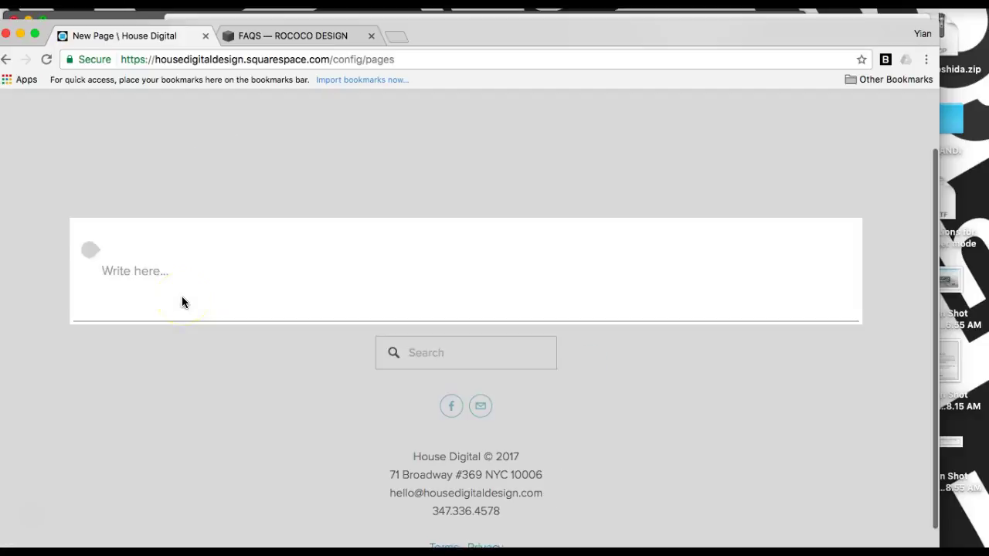
{"action": "left_click", "coordinate": [259, 290]}
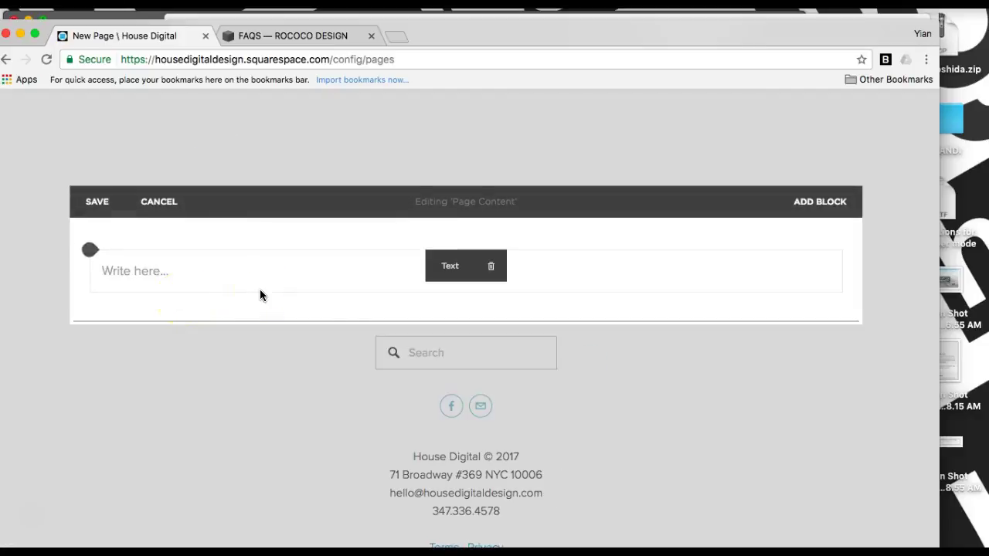
{"action": "left_click", "coordinate": [170, 281]}
{"action": "left_click", "coordinate": [159, 272]}
{"action": "type", "text": "Heading 1"}
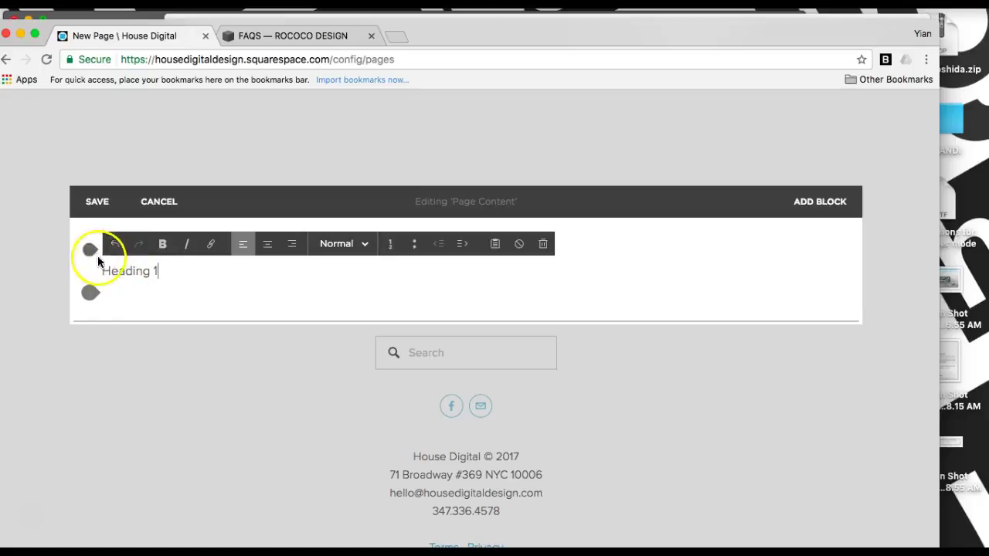
- Add a text column beside Heading 1, a divider under it, and a text block below
{"action": "left_click", "coordinate": [98, 257]}
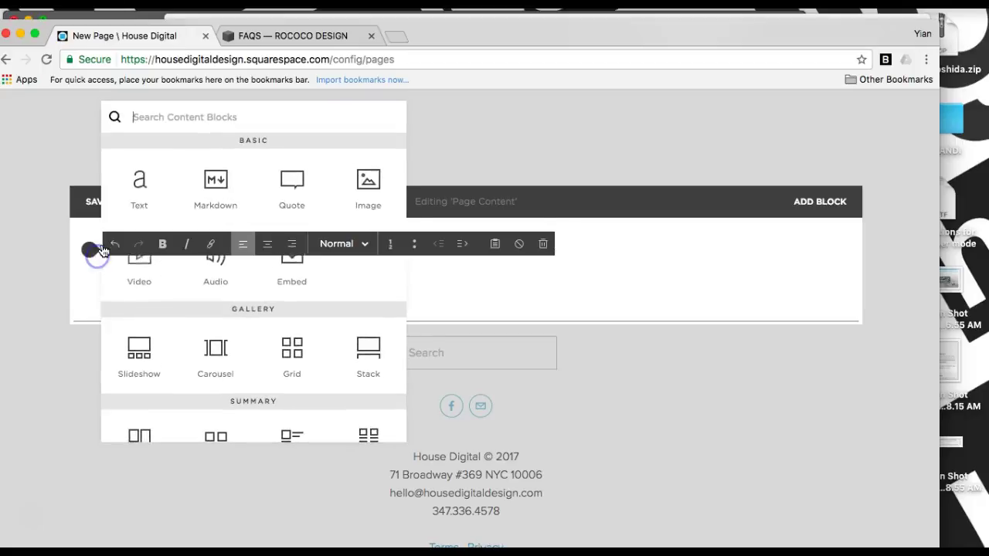
{"action": "mouse_move", "coordinate": [133, 203]}
{"action": "left_mouse_down"}
{"action": "mouse_move", "coordinate": [869, 300]}
{"action": "mouse_move", "coordinate": [849, 283]}
{"action": "left_mouse_up"}
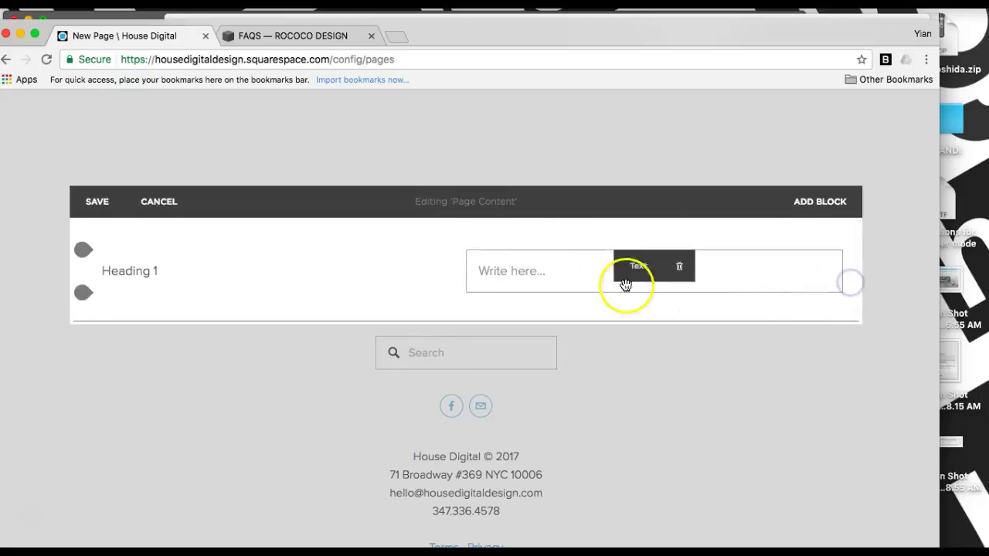
{"action": "left_click", "coordinate": [81, 292]}
{"action": "left_click", "coordinate": [208, 197]}
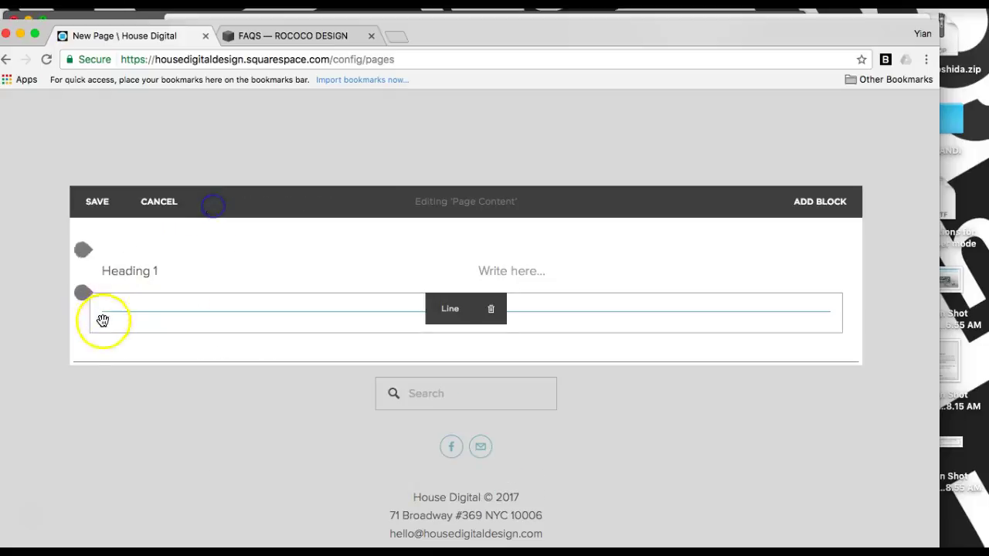
{"action": "left_click", "coordinate": [90, 333]}
{"action": "left_click", "coordinate": [131, 253]}
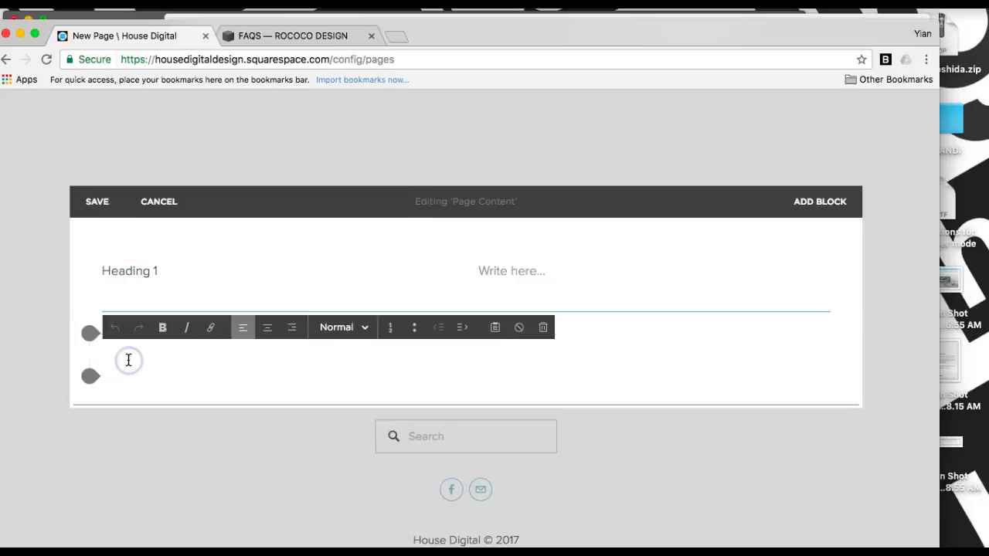
- Add a 'Heading 2' row with a text column beside it, narrowing both heading columns
{"action": "type", "text": "Heading 2"}
{"action": "left_click", "coordinate": [88, 338]}
{"action": "left_click_drag", "start_coordinate": [140, 256], "coordinate": [820, 352]}
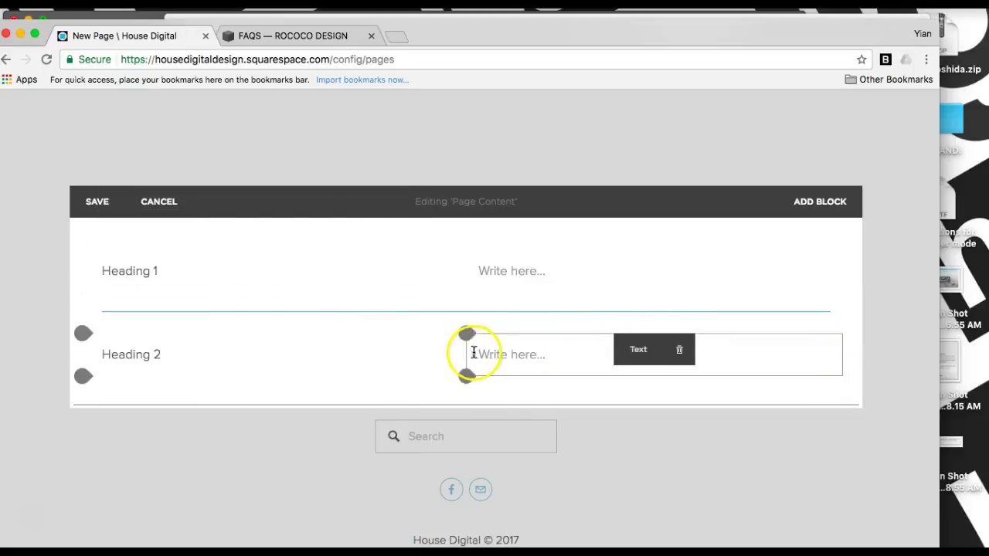
{"action": "left_click_drag", "start_coordinate": [458, 357], "coordinate": [315, 365]}
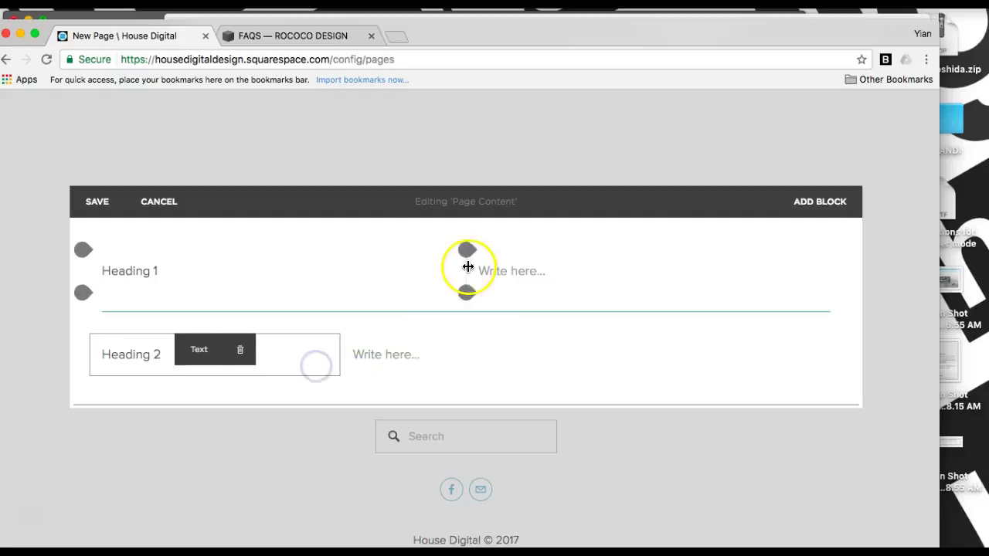
{"action": "left_click_drag", "start_coordinate": [458, 269], "coordinate": [365, 272]}
- Insert a Line block divider beneath Heading 2
{"action": "scroll", "coordinate": [362, 333], "scroll_direction": "down", "scroll_amount": 1}
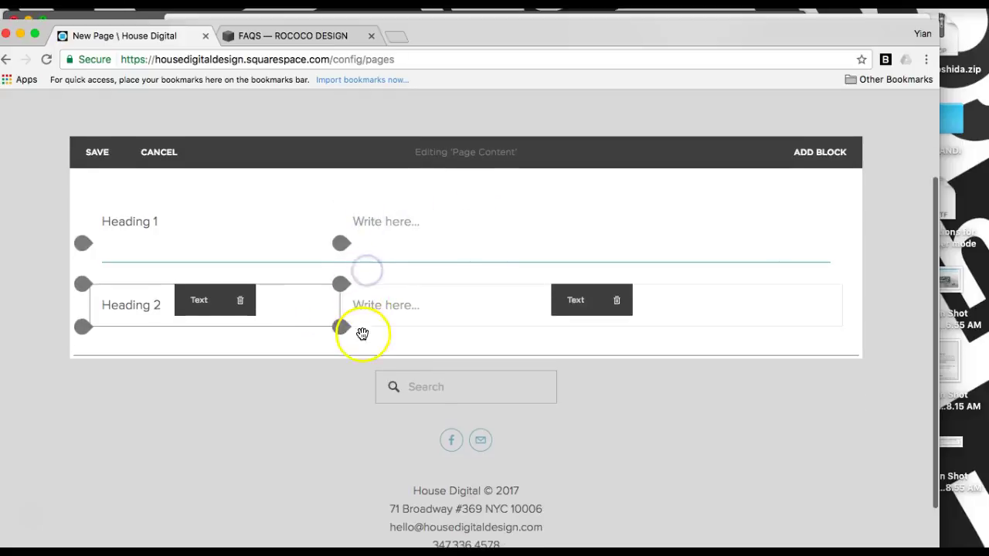
{"action": "left_click", "coordinate": [83, 326]}
{"action": "scroll", "coordinate": [165, 408], "scroll_direction": "down", "scroll_amount": 1}
{"action": "left_click", "coordinate": [202, 417]}
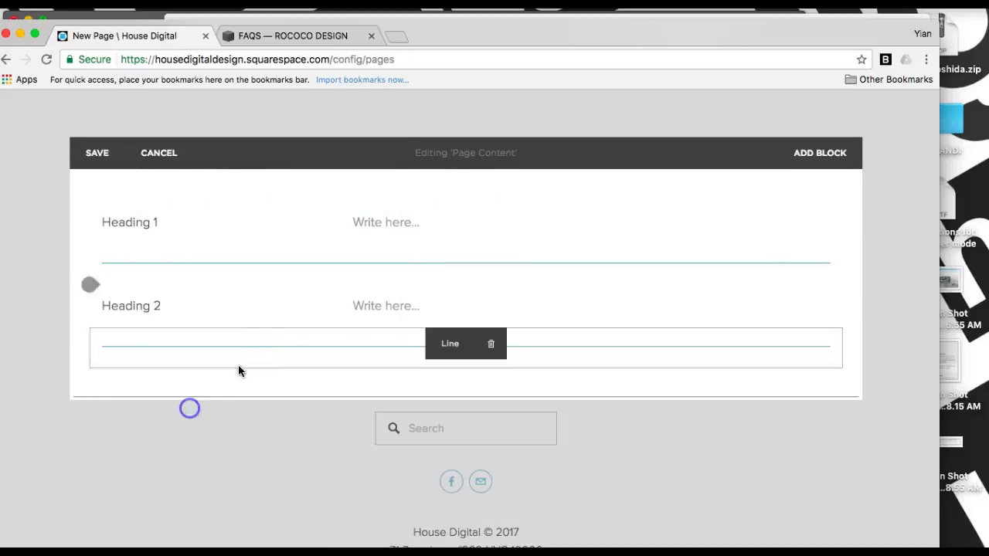
{"action": "scroll", "coordinate": [314, 315], "scroll_direction": "up", "scroll_amount": 1}
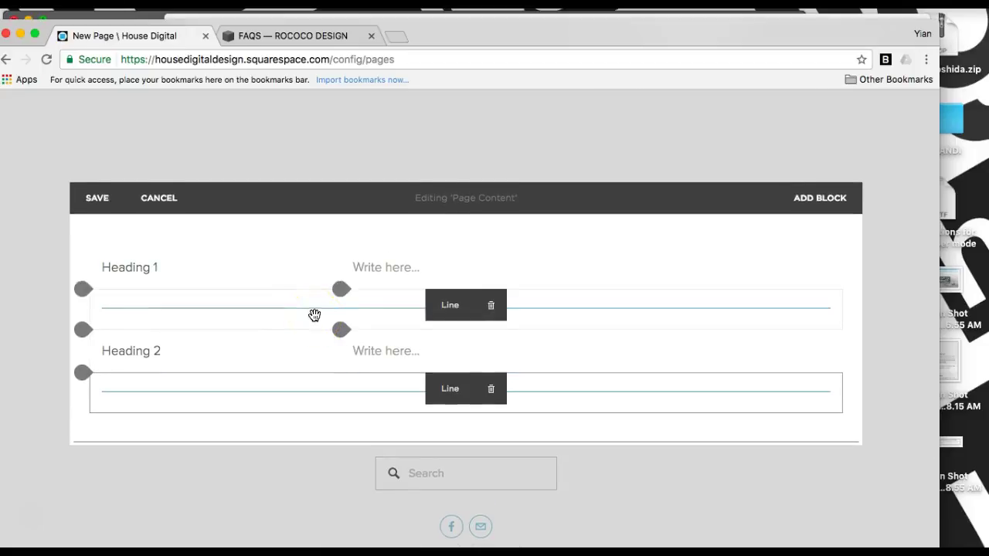
{"action": "scroll", "coordinate": [314, 315], "scroll_direction": "up", "scroll_amount": 1}
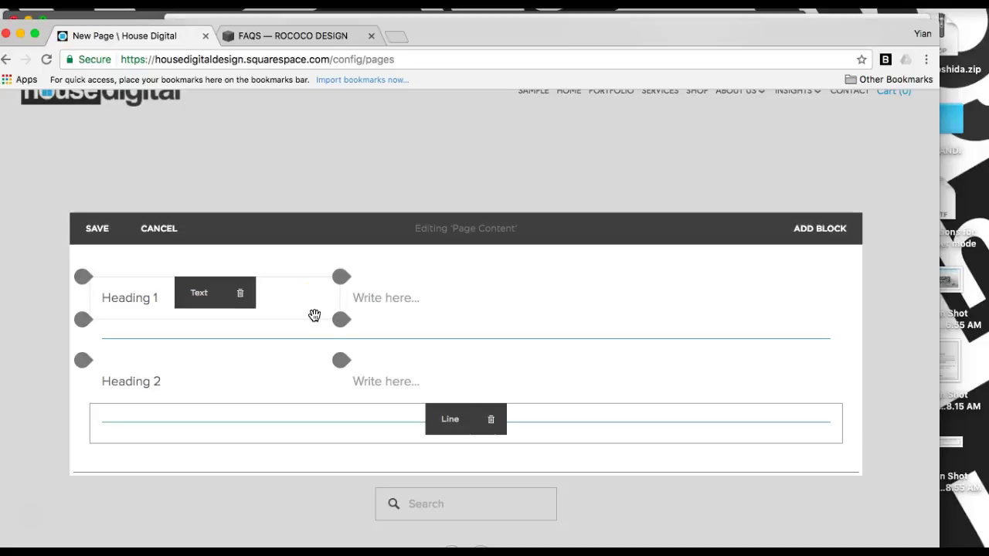
{"action": "left_click", "coordinate": [309, 303]}
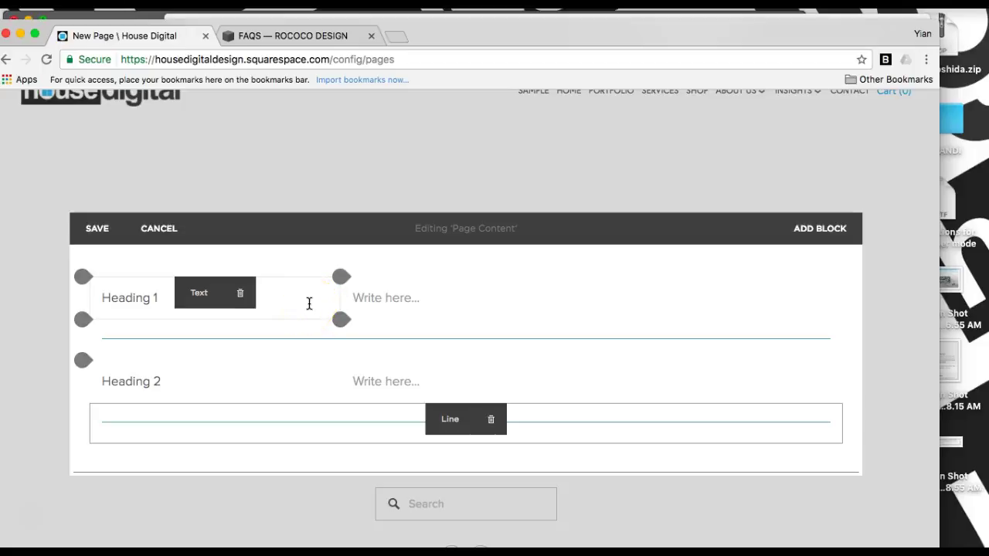